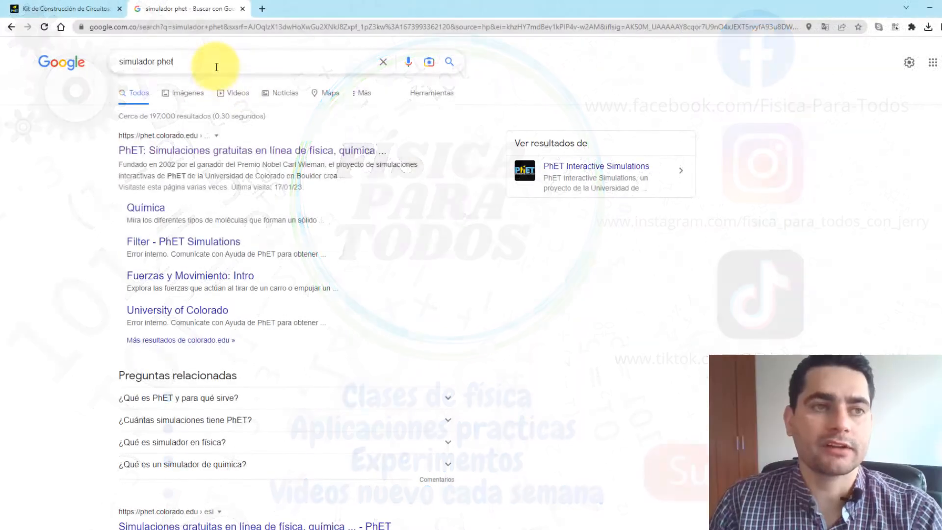
Search the web for "simulador phet" and open the Física simulations on the PhET website.
{"action": "left_click", "coordinate": [217, 66]}
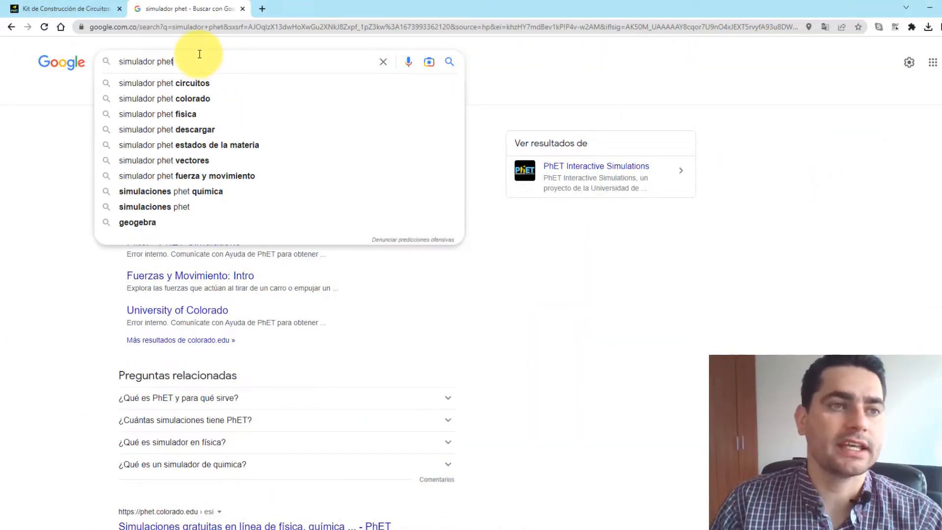
{"action": "key", "text": "Return"}
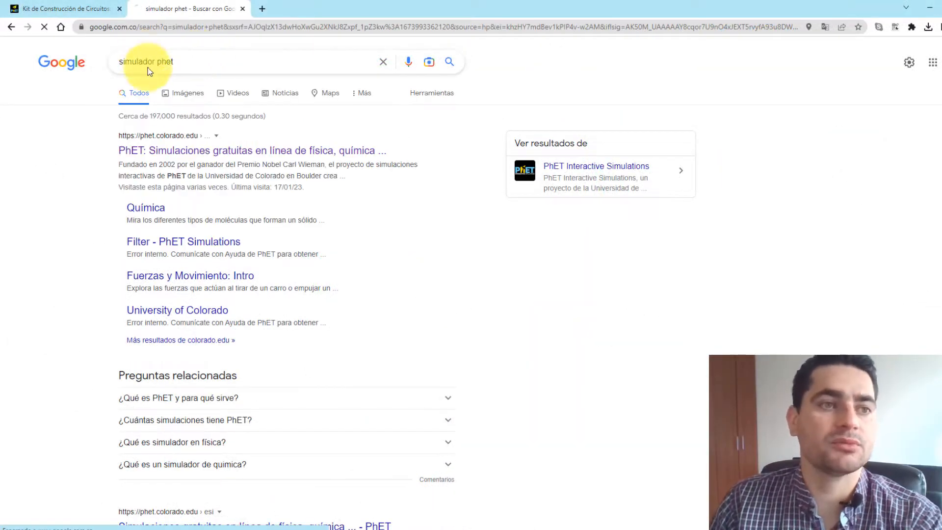
{"action": "left_click", "coordinate": [183, 147]}
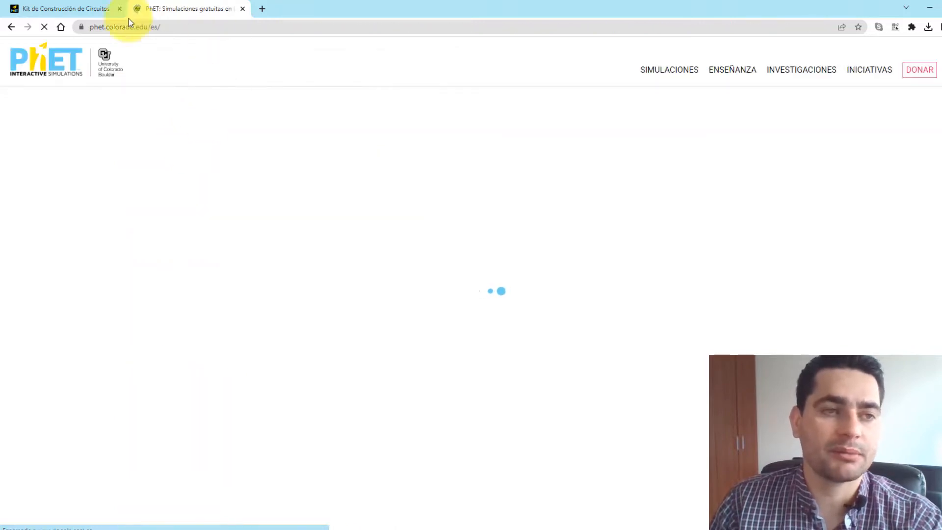
{"action": "scroll", "coordinate": [294, 314], "scroll_direction": "down", "scroll_amount": 3}
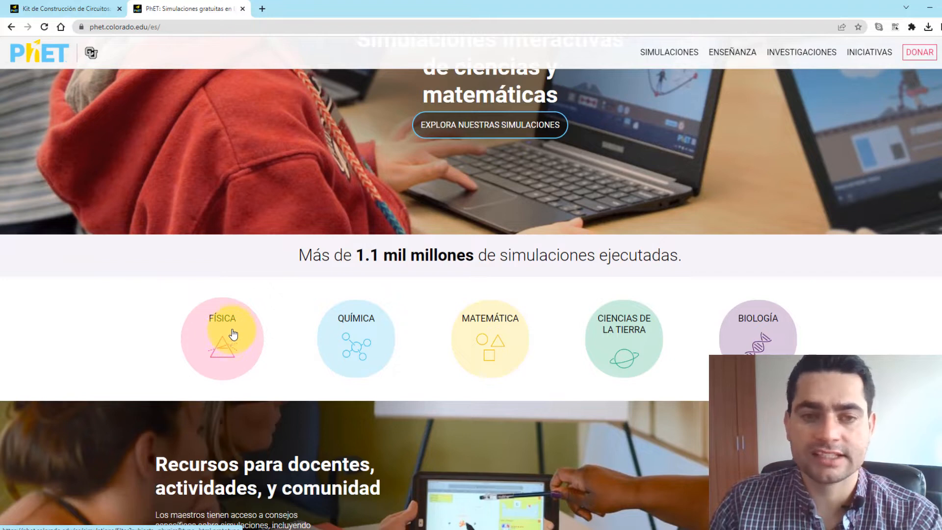
{"action": "left_click", "coordinate": [233, 335]}
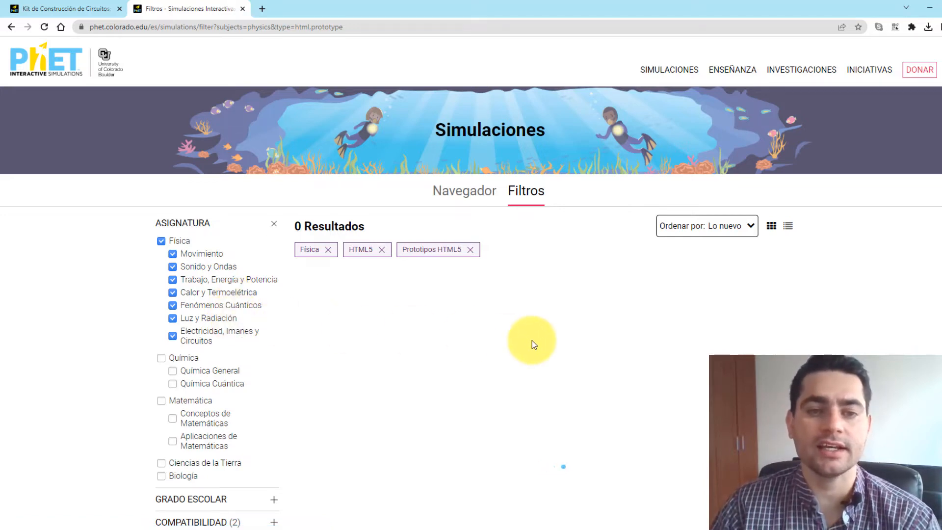
Find the simulation "Kit de Construcción de Circuitos: CD - Laboratorio Virtual" among the Física results and launch it.
{"action": "scroll", "coordinate": [509, 343], "scroll_direction": "down", "scroll_amount": 2}
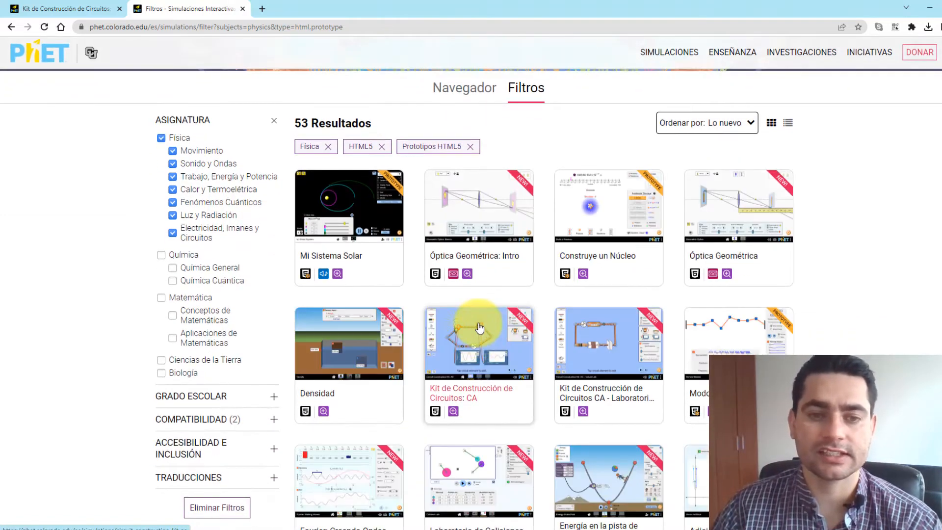
{"action": "scroll", "coordinate": [496, 275], "scroll_direction": "up", "scroll_amount": 1}
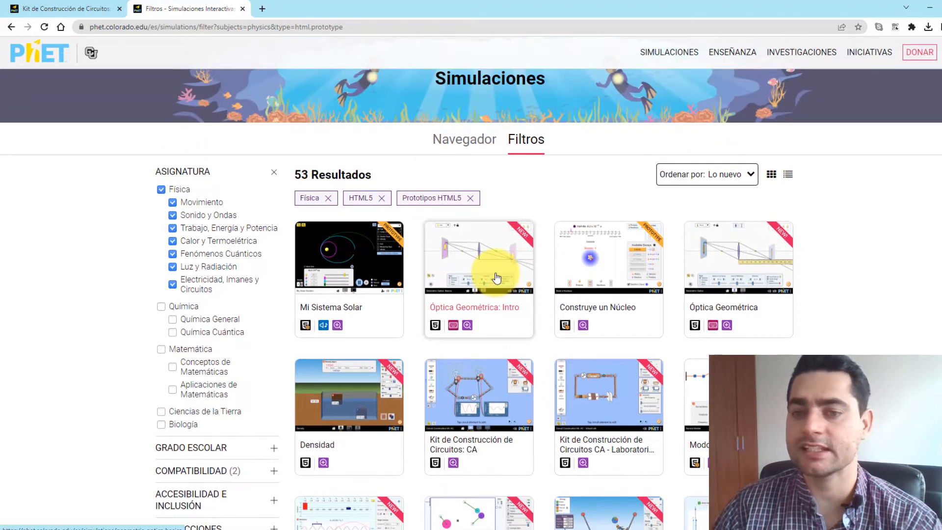
{"action": "scroll", "coordinate": [501, 270], "scroll_direction": "up", "scroll_amount": 1}
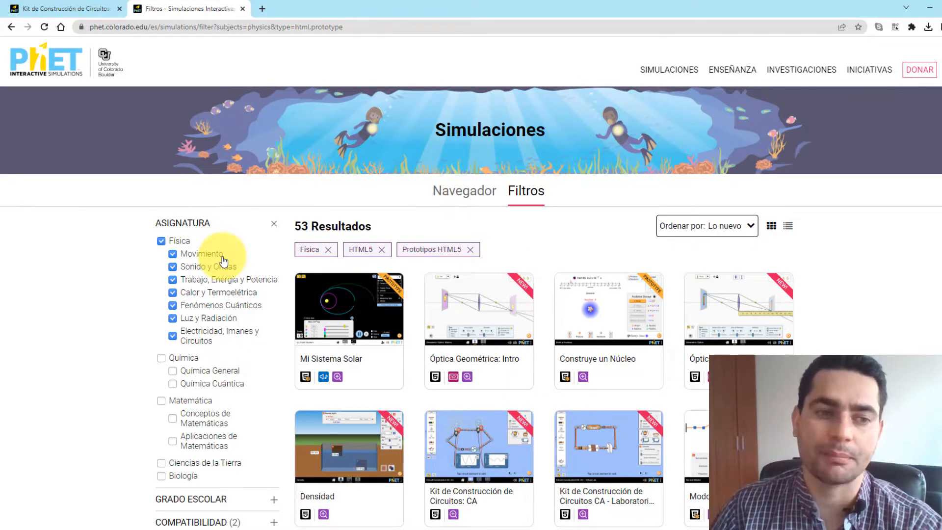
{"action": "scroll", "coordinate": [441, 351], "scroll_direction": "down", "scroll_amount": 2}
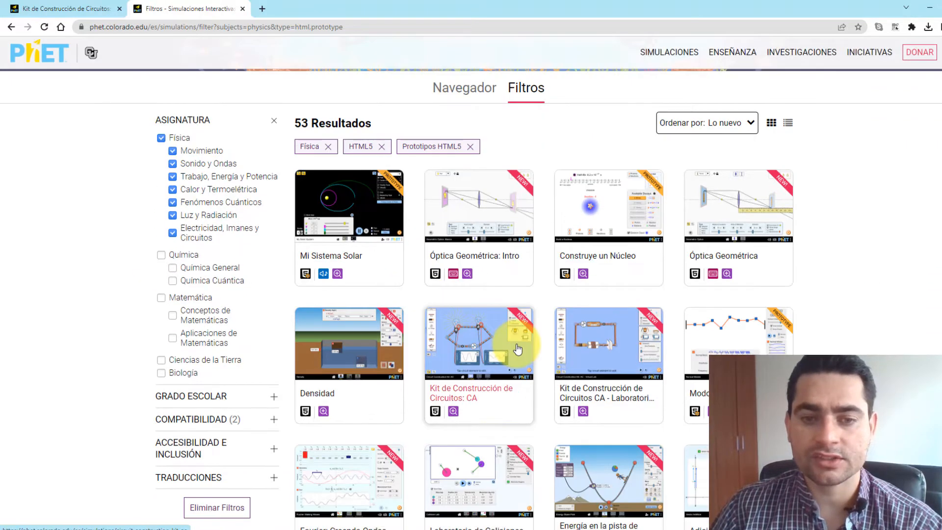
{"action": "scroll", "coordinate": [515, 351], "scroll_direction": "down", "scroll_amount": 5}
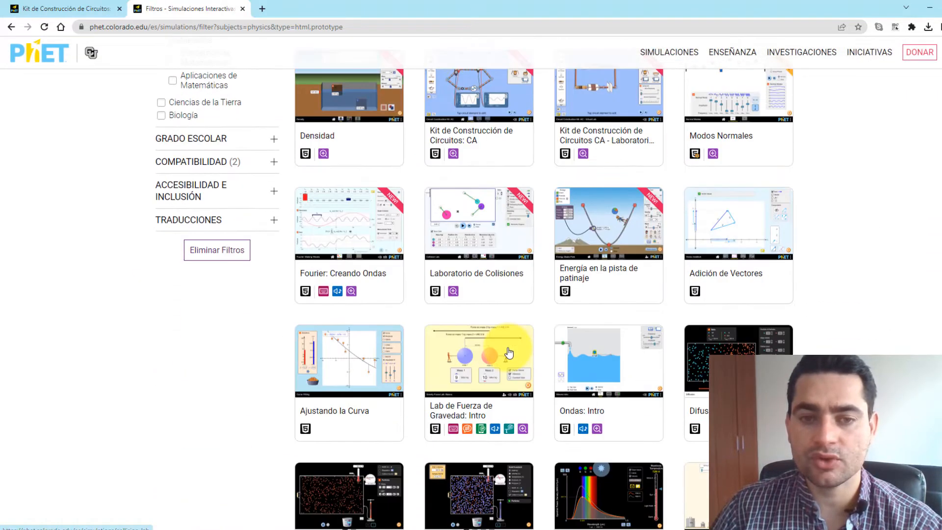
{"action": "scroll", "coordinate": [501, 316], "scroll_direction": "down", "scroll_amount": 7}
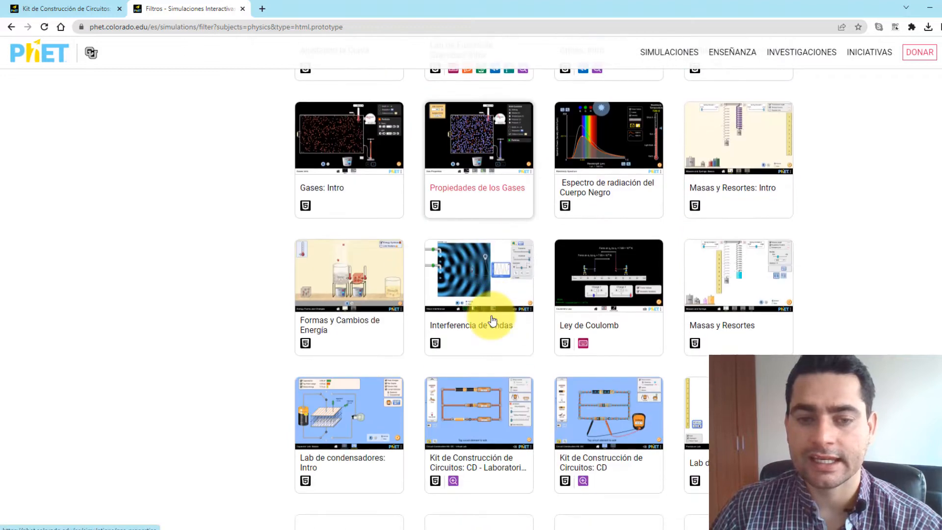
{"action": "scroll", "coordinate": [492, 320], "scroll_direction": "down", "scroll_amount": 2}
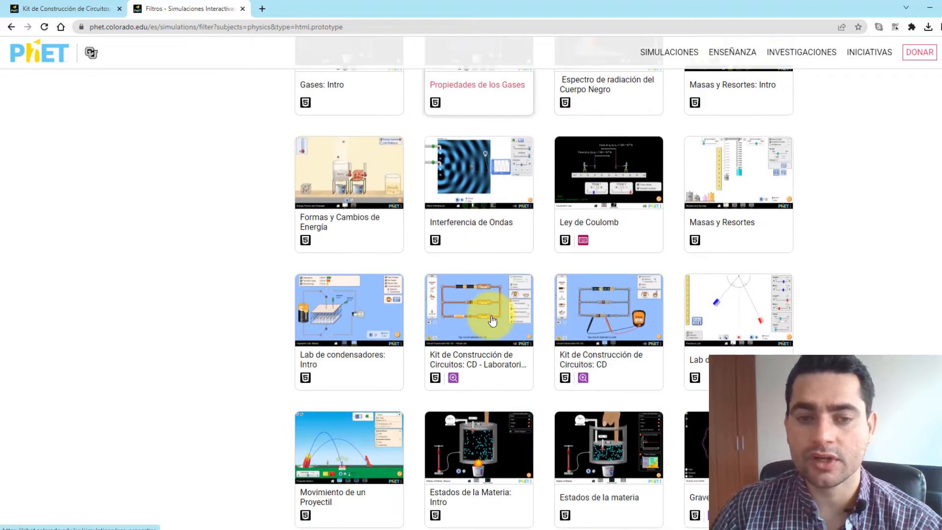
{"action": "left_click", "coordinate": [485, 369]}
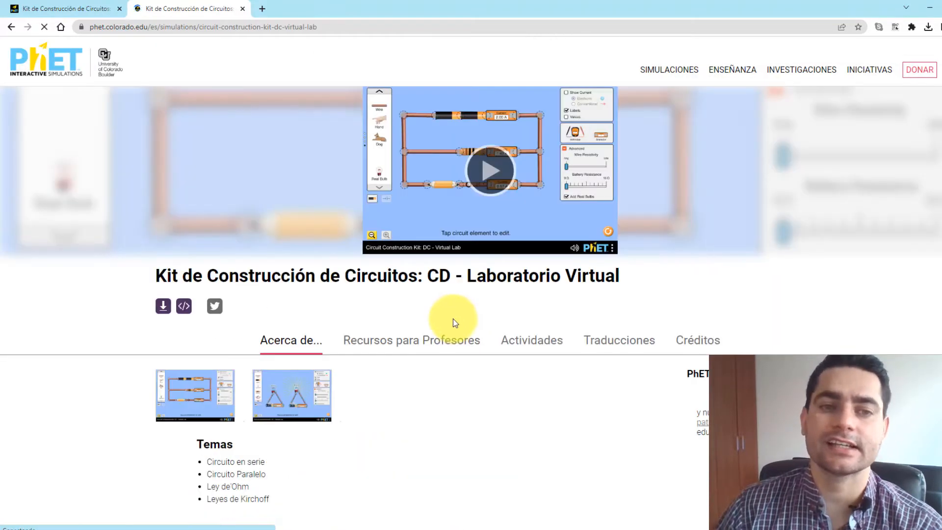
{"action": "left_click", "coordinate": [479, 171]}
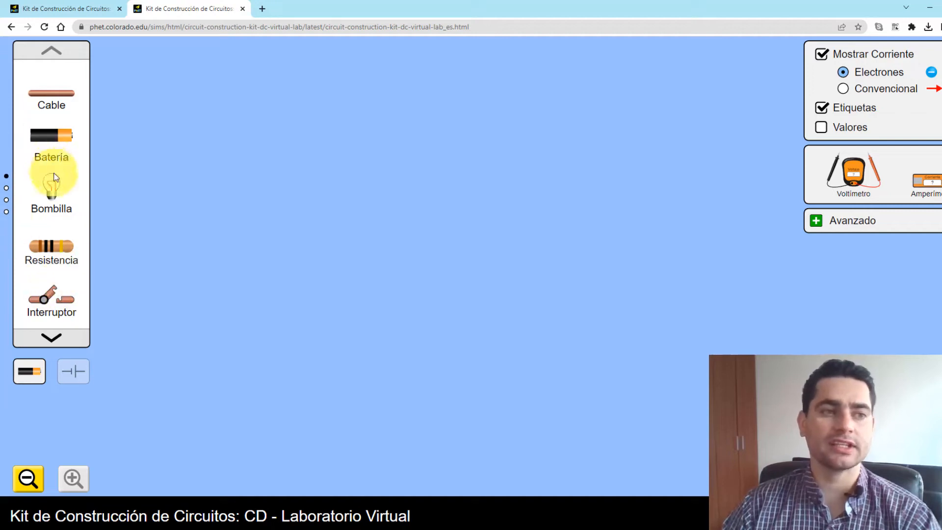
Look through the available circuit components and compare their schematic symbols with the realistic view.
{"action": "left_click", "coordinate": [51, 338]}
{"action": "left_click", "coordinate": [52, 338]}
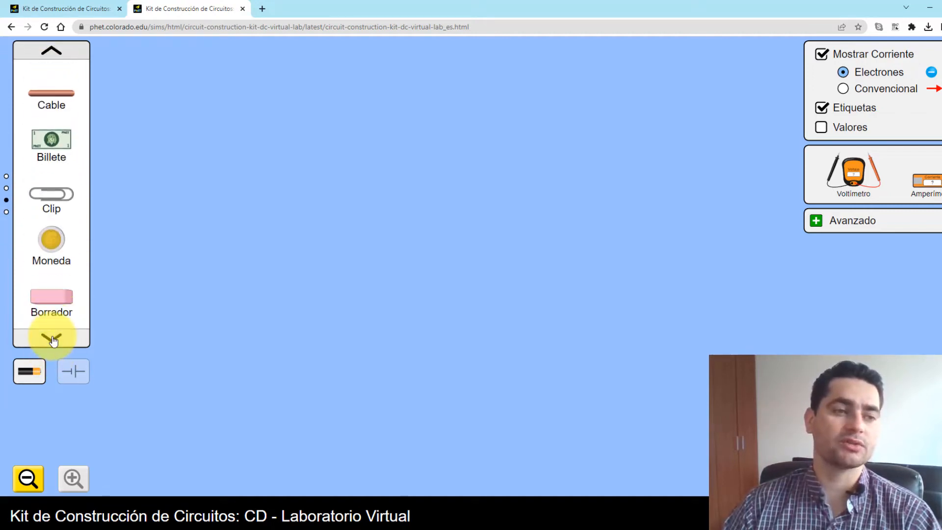
{"action": "left_click", "coordinate": [48, 53]}
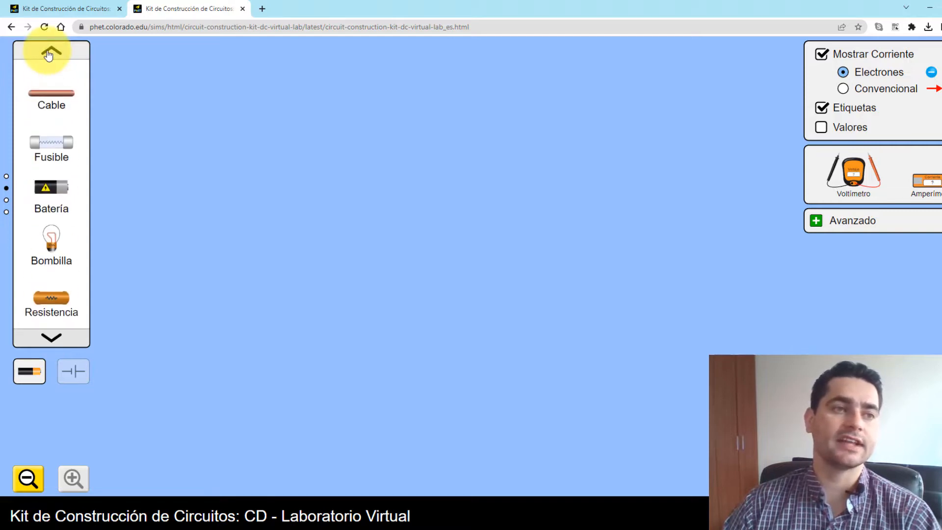
{"action": "left_click", "coordinate": [48, 53]}
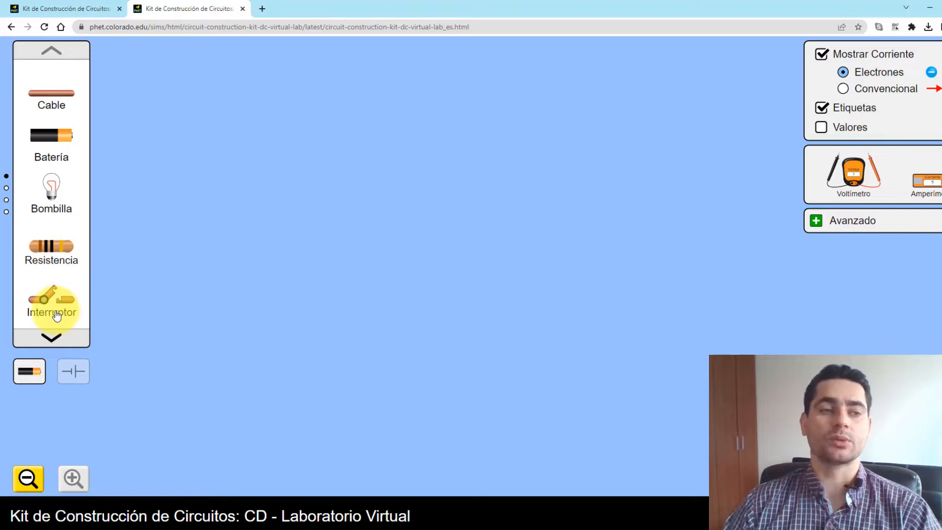
{"action": "left_click", "coordinate": [67, 376]}
{"action": "left_click", "coordinate": [34, 375]}
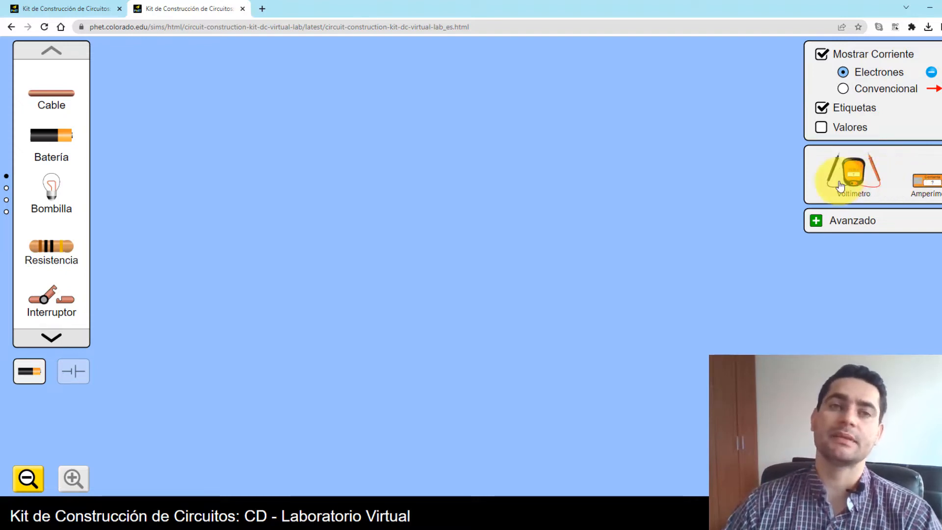
Try the Mostrar Corriente and Etiquetas display options, leaving both on, and turn on Valores.
{"action": "left_click", "coordinate": [827, 109]}
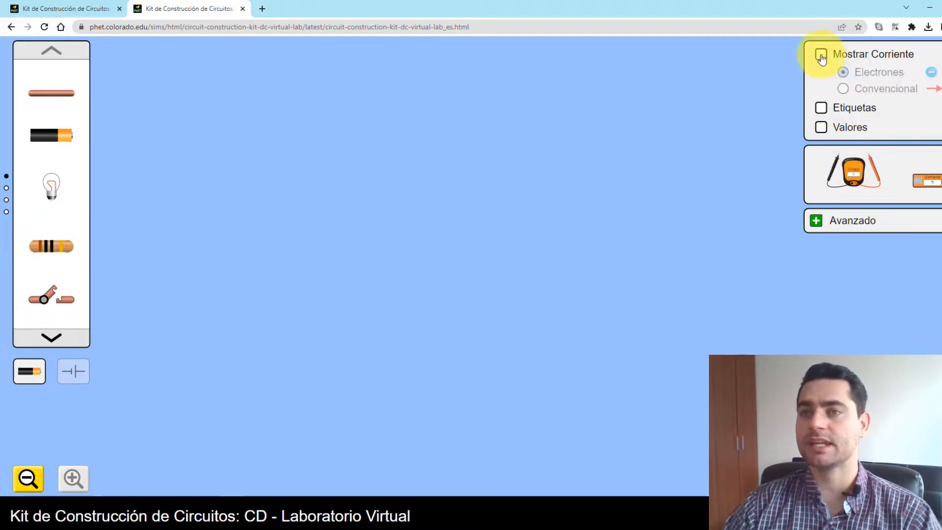
{"action": "left_click", "coordinate": [822, 55]}
{"action": "left_click", "coordinate": [821, 112]}
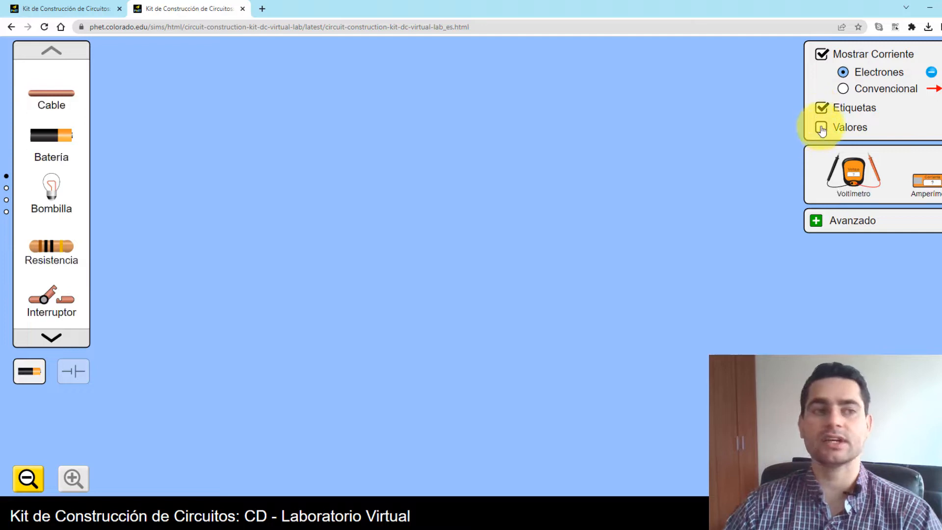
{"action": "left_click", "coordinate": [824, 114]}
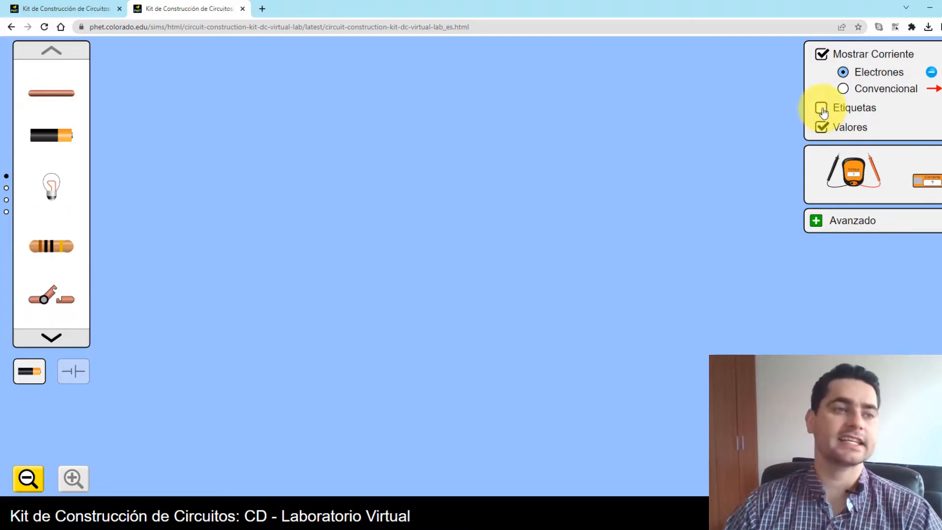
{"action": "left_click", "coordinate": [824, 114]}
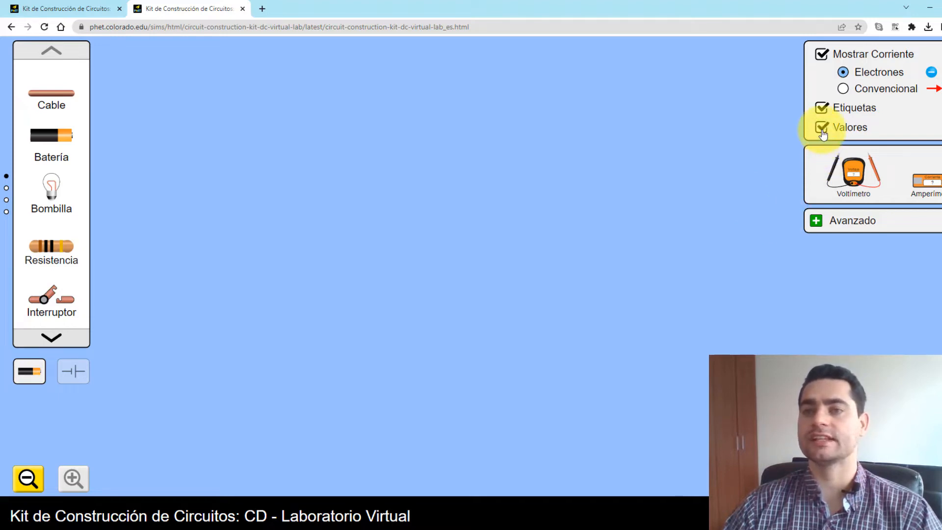
Place a battery vertically in the empty workspace and try its voltage adjustment, leaving it at 9.0 volts.
{"action": "left_click_drag", "start_coordinate": [43, 134], "coordinate": [189, 221]}
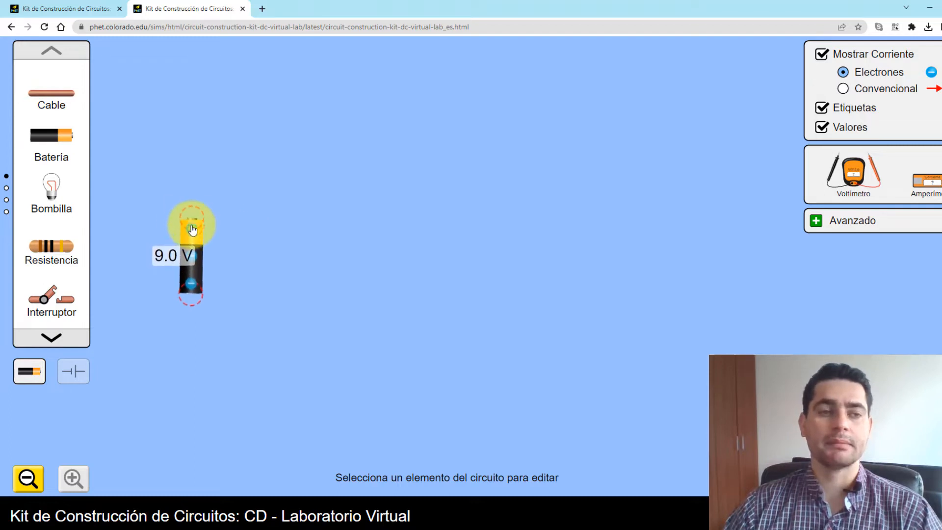
{"action": "left_click", "coordinate": [192, 261]}
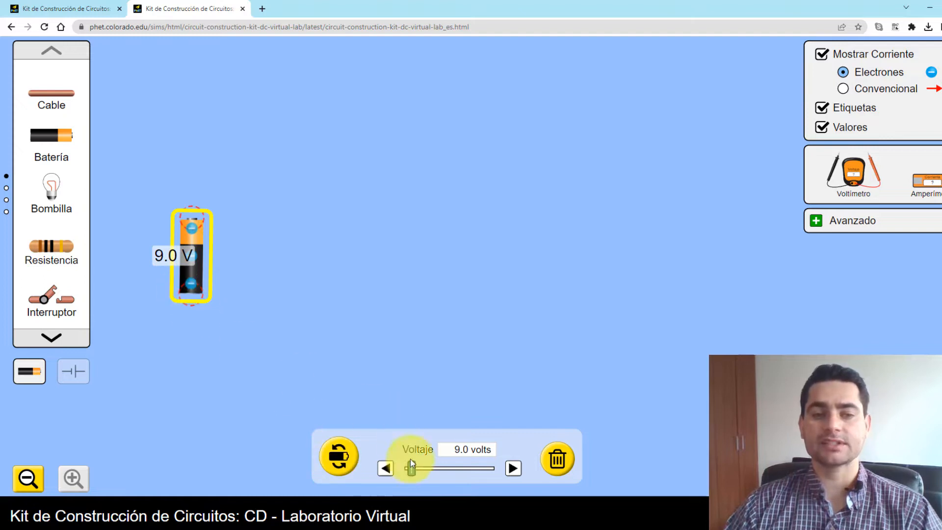
{"action": "mouse_move", "coordinate": [414, 472]}
{"action": "left_mouse_down"}
{"action": "mouse_move", "coordinate": [496, 474]}
{"action": "mouse_move", "coordinate": [421, 467]}
{"action": "left_mouse_up"}
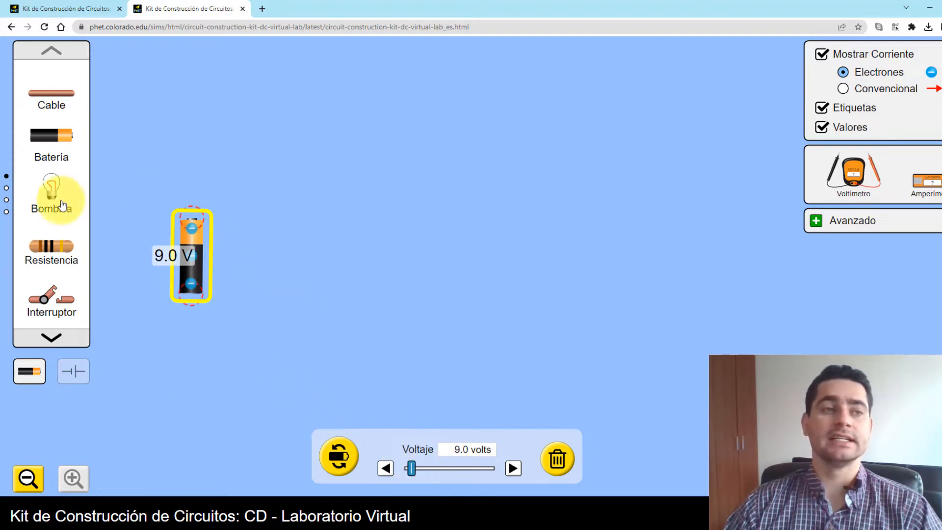
Add a resistor beside the battery, try its resistance adjustment, leave it at 10.0 ohms, and turn it vertical.
{"action": "left_click_drag", "start_coordinate": [49, 250], "coordinate": [387, 263]}
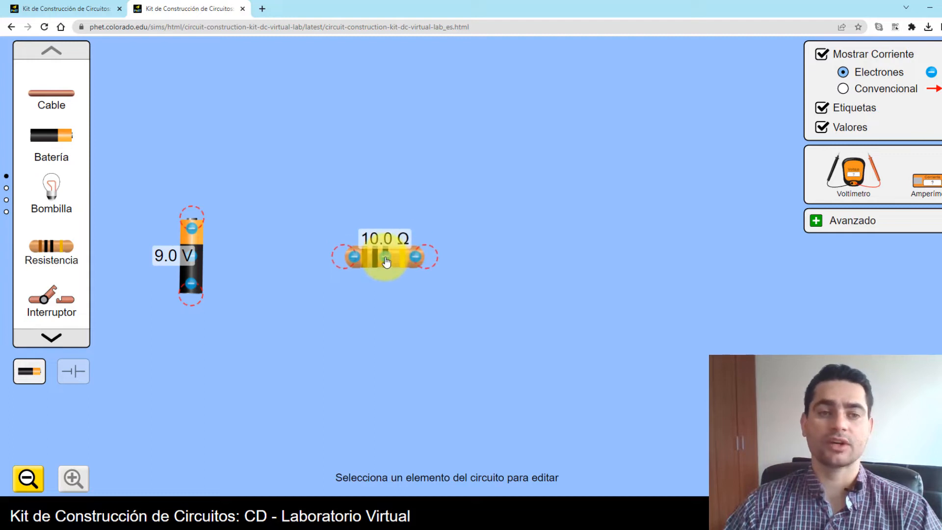
{"action": "left_click", "coordinate": [406, 271]}
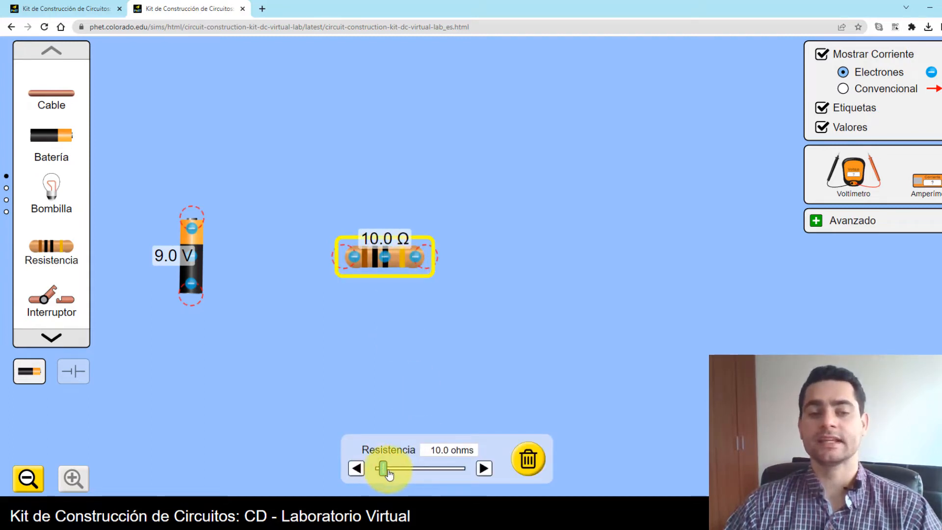
{"action": "mouse_move", "coordinate": [389, 474]}
{"action": "left_mouse_down"}
{"action": "mouse_move", "coordinate": [470, 484]}
{"action": "mouse_move", "coordinate": [384, 467]}
{"action": "left_mouse_up"}
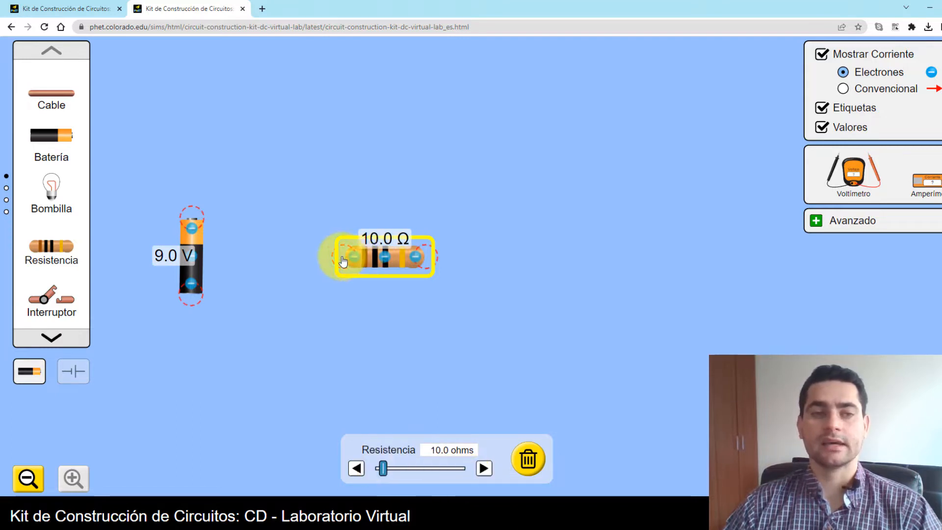
{"action": "left_click_drag", "start_coordinate": [346, 255], "coordinate": [343, 284]}
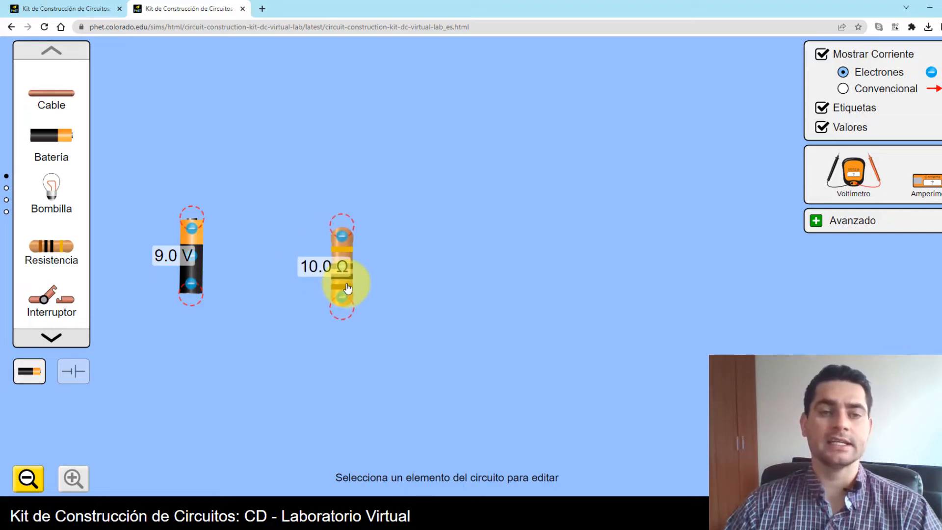
Add two more vertical 10.0 ohm resistors beside the first and space the three out in a row.
{"action": "left_click_drag", "start_coordinate": [49, 246], "coordinate": [452, 264]}
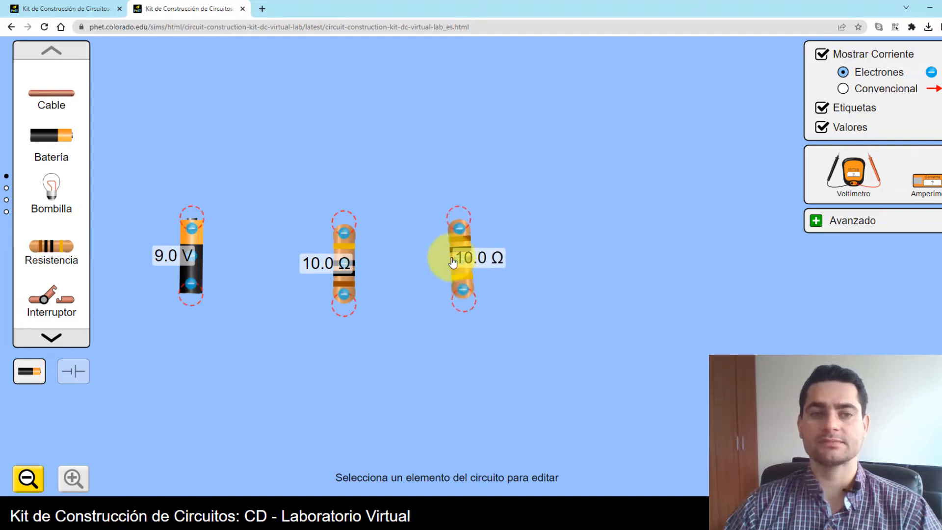
{"action": "left_click", "coordinate": [459, 220]}
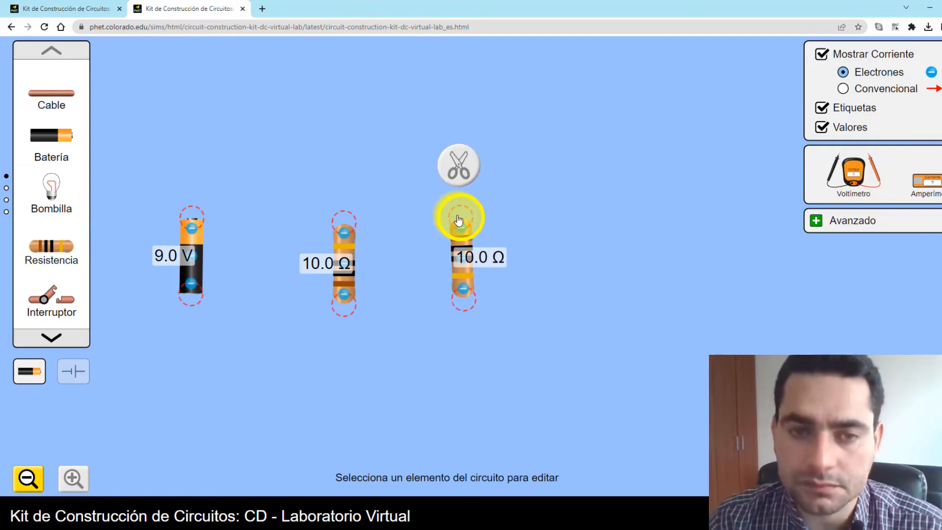
{"action": "left_click_drag", "start_coordinate": [47, 247], "coordinate": [619, 324]}
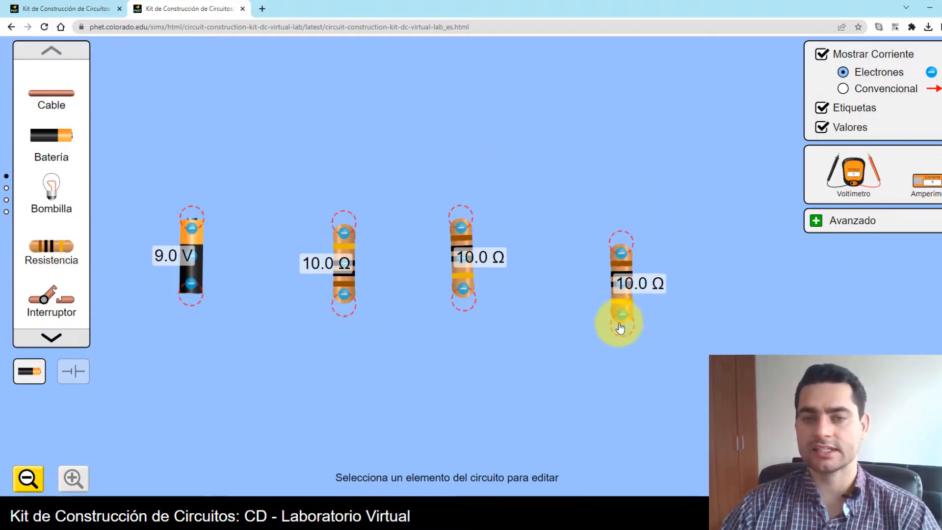
{"action": "mouse_move", "coordinate": [611, 279]}
{"action": "left_mouse_down"}
{"action": "mouse_move", "coordinate": [584, 280]}
{"action": "mouse_move", "coordinate": [620, 276]}
{"action": "left_mouse_up"}
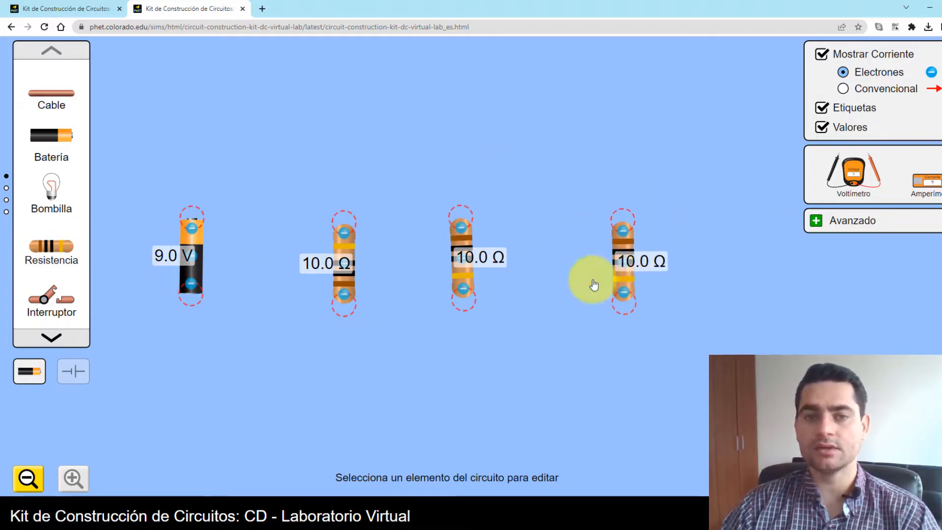
{"action": "left_click_drag", "start_coordinate": [474, 280], "coordinate": [502, 284]}
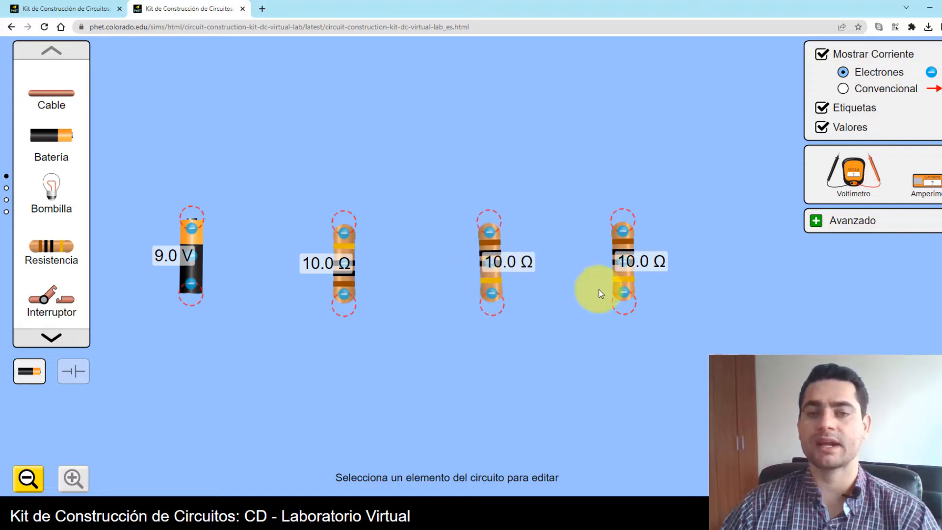
{"action": "left_click_drag", "start_coordinate": [624, 290], "coordinate": [647, 293]}
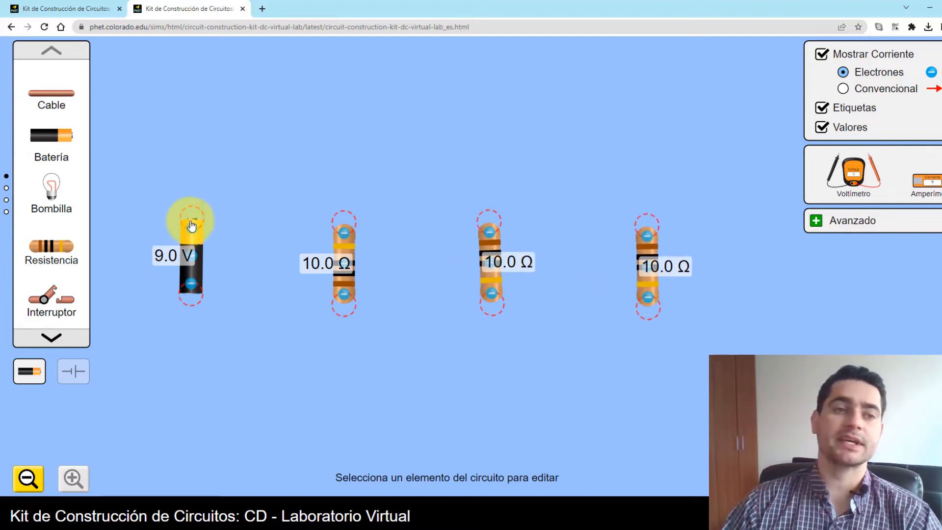
Add an open switch above the battery and wire it between the battery's upper end and the first resistor's upper end.
{"action": "left_click_drag", "start_coordinate": [51, 297], "coordinate": [244, 158]}
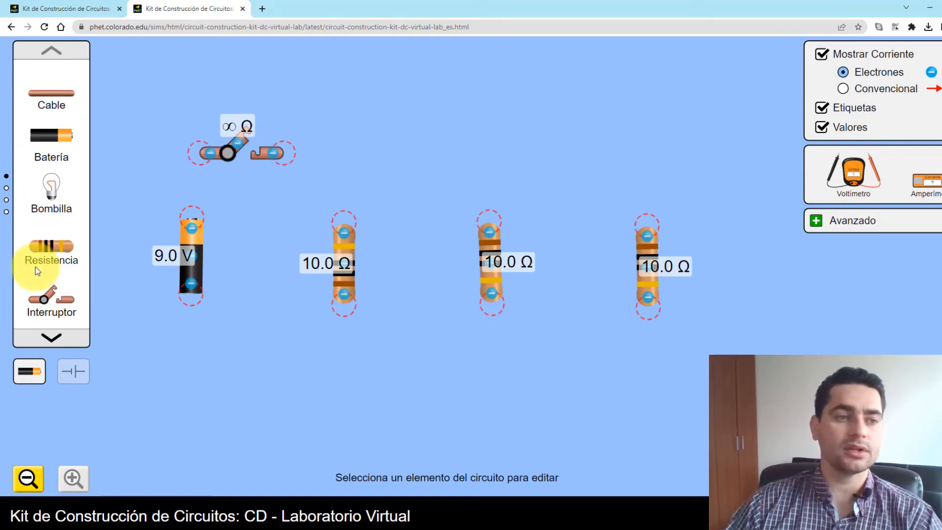
{"action": "left_click_drag", "start_coordinate": [46, 119], "coordinate": [202, 237]}
{"action": "left_click_drag", "start_coordinate": [109, 227], "coordinate": [190, 153]}
{"action": "left_click_drag", "start_coordinate": [91, 116], "coordinate": [340, 161]}
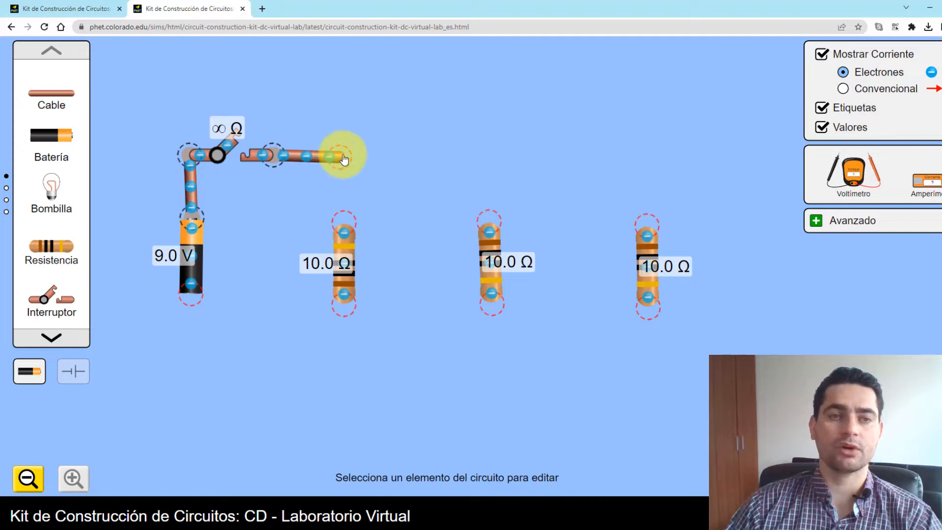
{"action": "left_click_drag", "start_coordinate": [73, 98], "coordinate": [345, 223]}
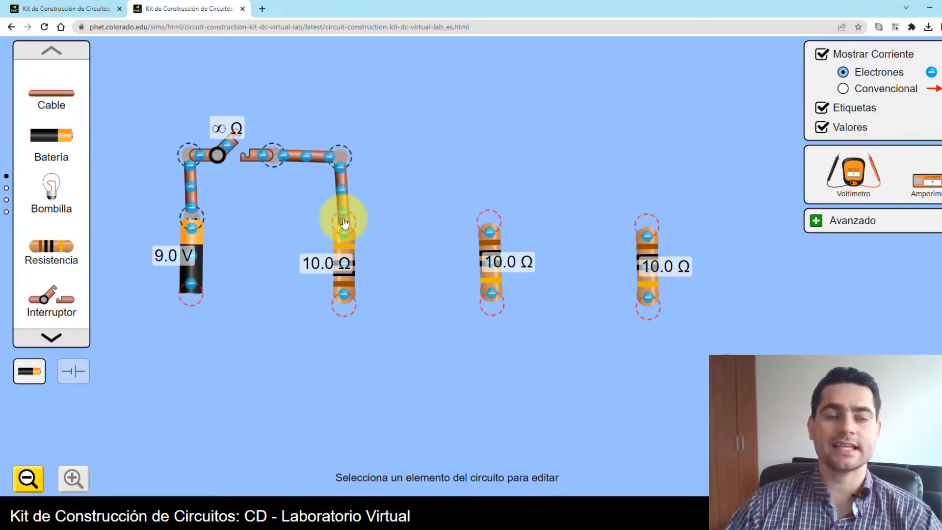
Wire the first resistor's lower end back to the battery's lower end, and test the loop by closing and reopening the switch.
{"action": "left_click_drag", "start_coordinate": [52, 94], "coordinate": [345, 373]}
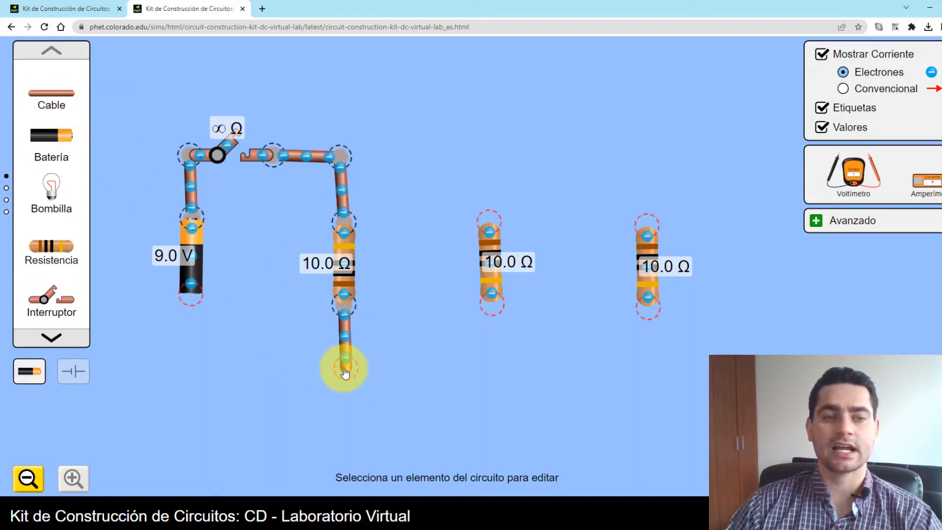
{"action": "left_click_drag", "start_coordinate": [52, 98], "coordinate": [195, 373]}
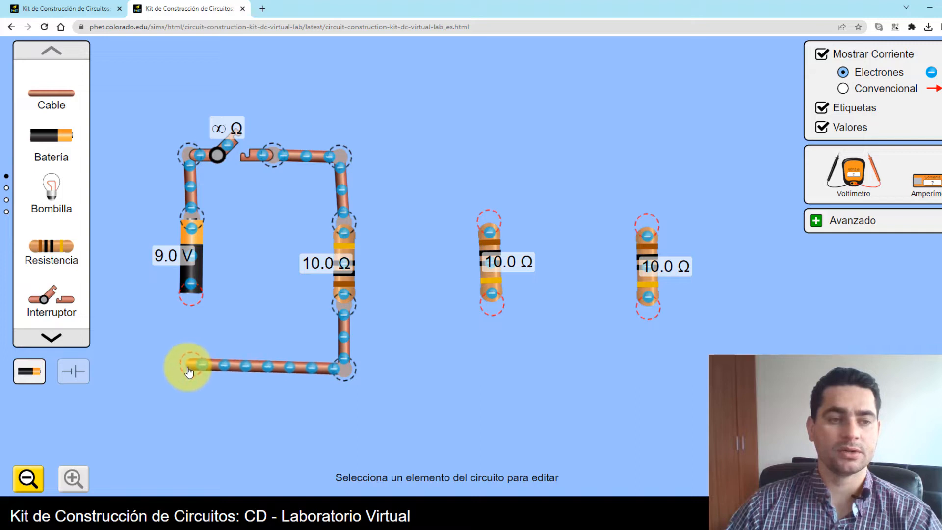
{"action": "left_click_drag", "start_coordinate": [52, 104], "coordinate": [183, 370]}
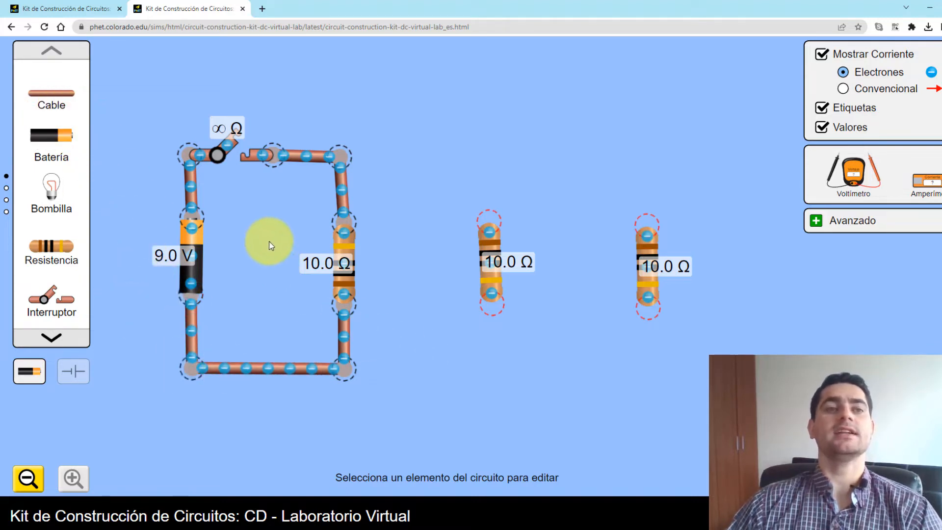
{"action": "left_click", "coordinate": [240, 156]}
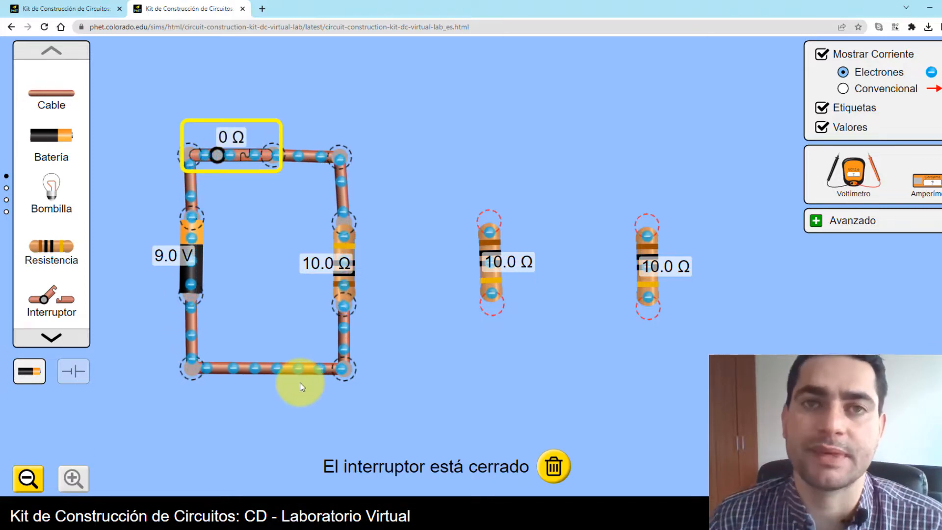
{"action": "left_click", "coordinate": [244, 156]}
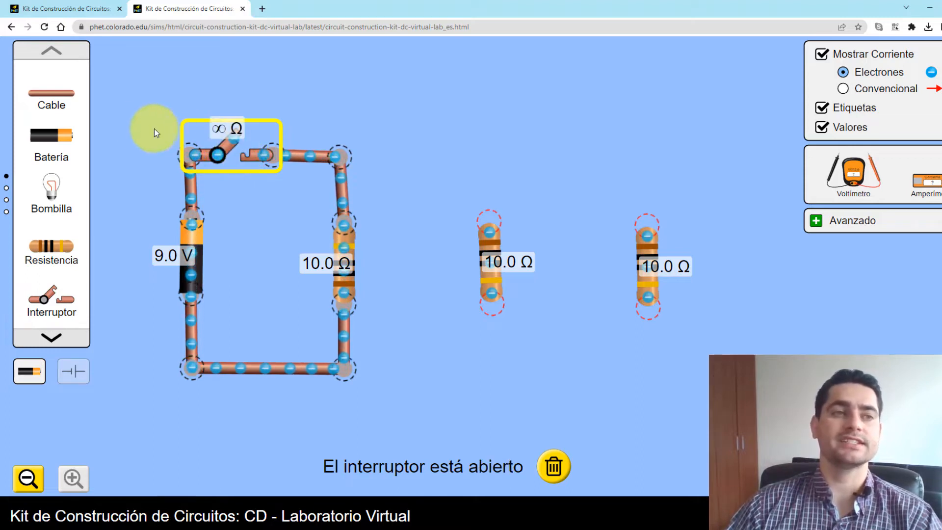
Wire the second resistor in parallel with the first, and test the circuit by closing and reopening the switch.
{"action": "left_click_drag", "start_coordinate": [49, 95], "coordinate": [483, 163]}
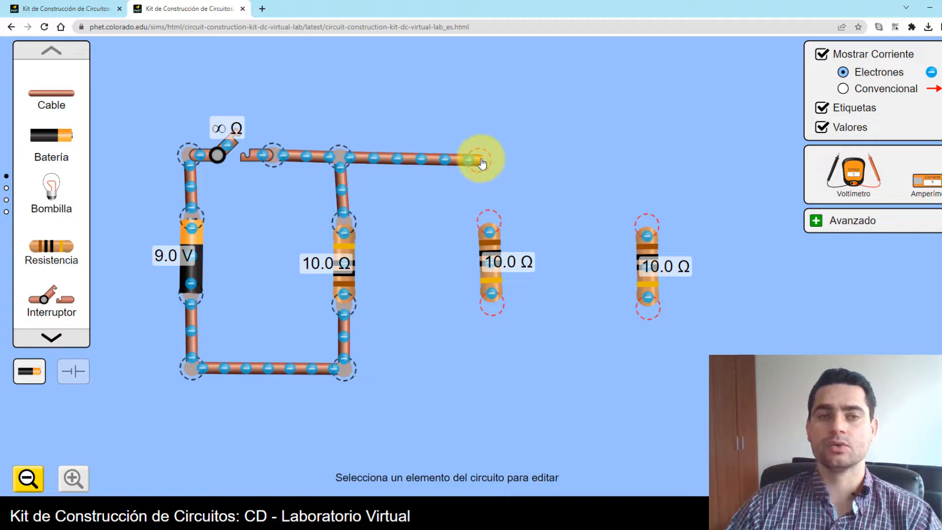
{"action": "left_click_drag", "start_coordinate": [46, 100], "coordinate": [491, 221]}
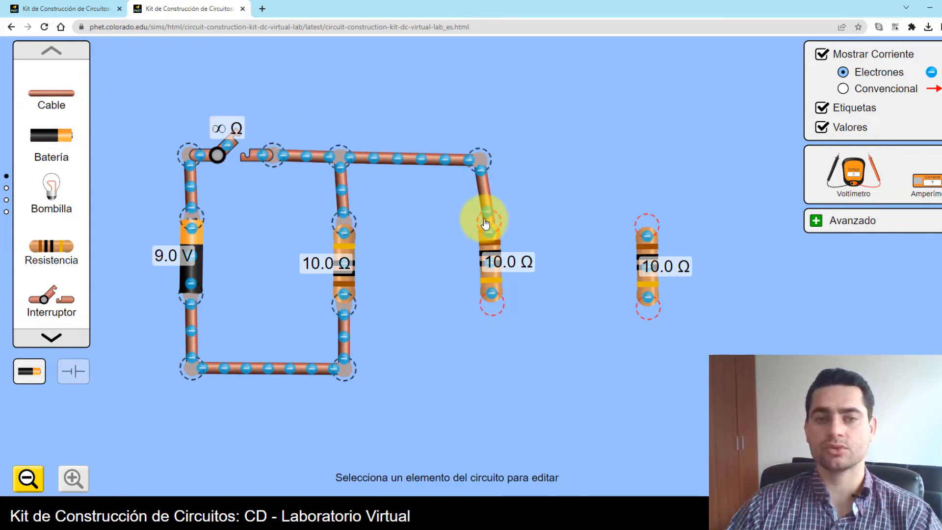
{"action": "left_click_drag", "start_coordinate": [479, 157], "coordinate": [485, 161]}
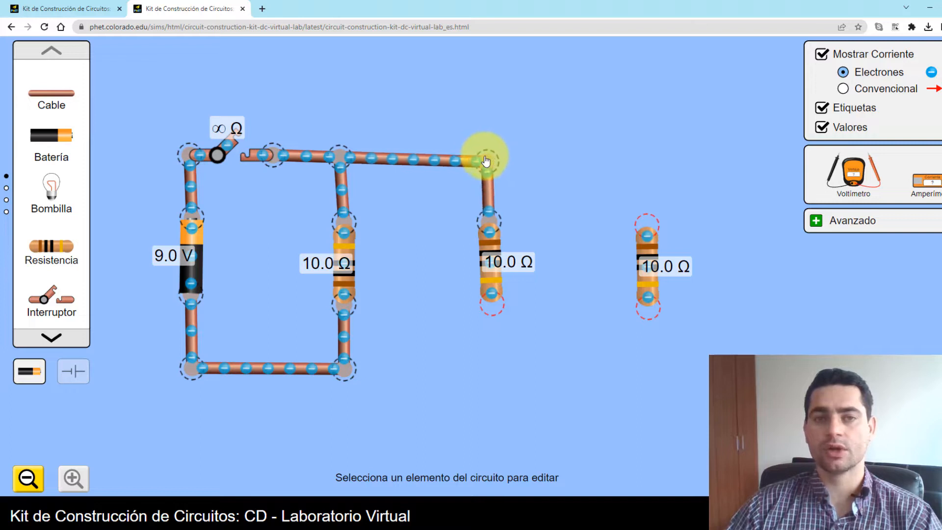
{"action": "left_click", "coordinate": [219, 158]}
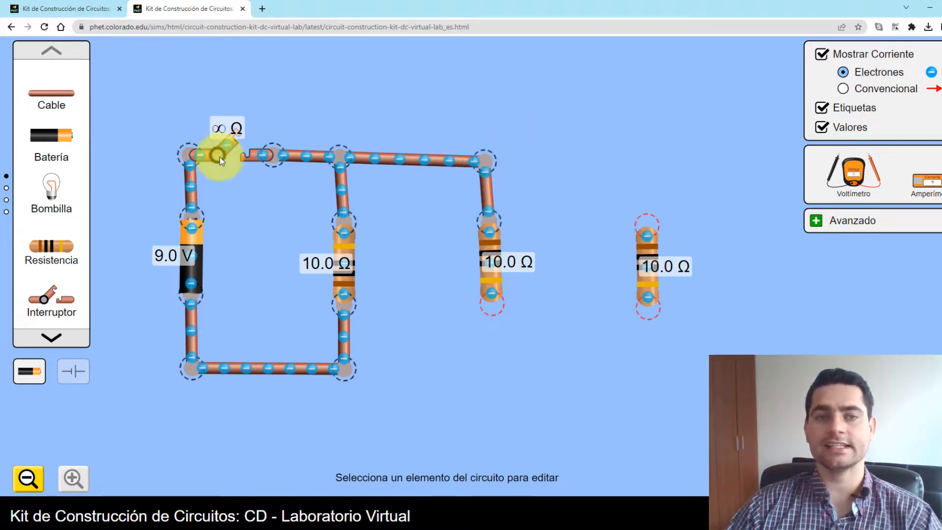
{"action": "left_click_drag", "start_coordinate": [51, 93], "coordinate": [495, 372]}
{"action": "left_click_drag", "start_coordinate": [47, 93], "coordinate": [494, 374]}
{"action": "left_click", "coordinate": [239, 159]}
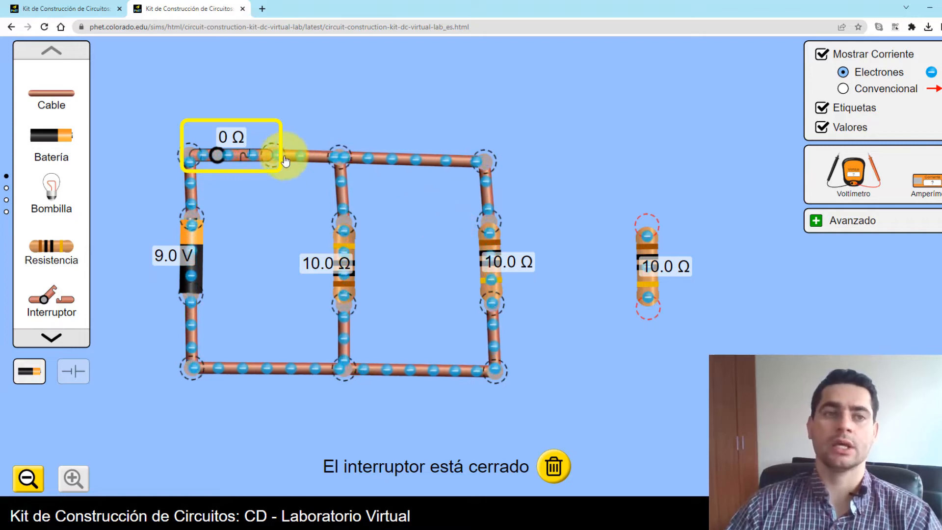
{"action": "left_click", "coordinate": [238, 149]}
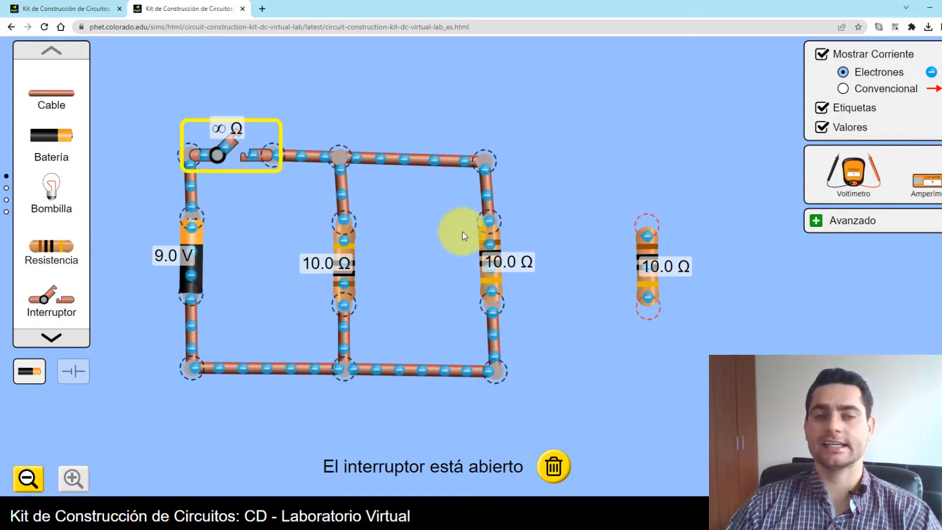
Wire both ends of the third resistor to the second branch's corners, close the switch, and clear the selection.
{"action": "left_click_drag", "start_coordinate": [51, 101], "coordinate": [646, 220]}
{"action": "left_click_drag", "start_coordinate": [44, 96], "coordinate": [500, 377]}
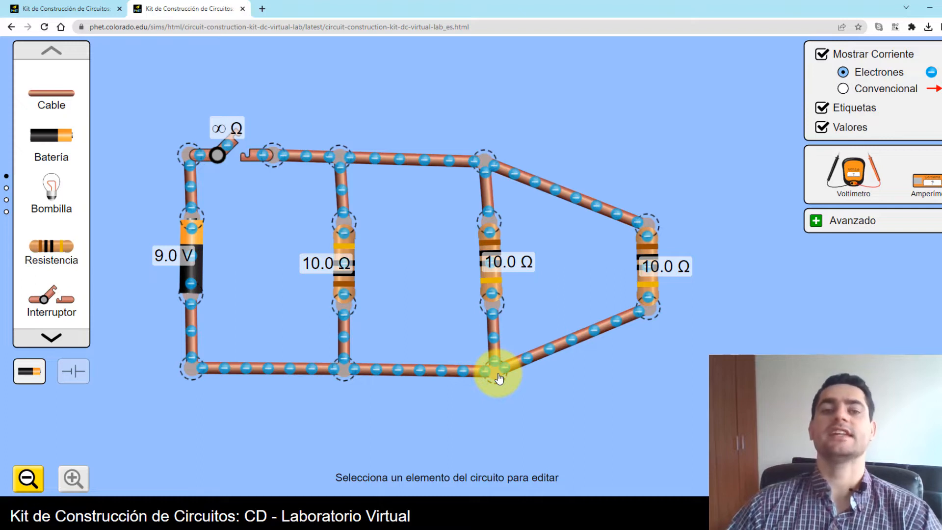
{"action": "left_click", "coordinate": [226, 163]}
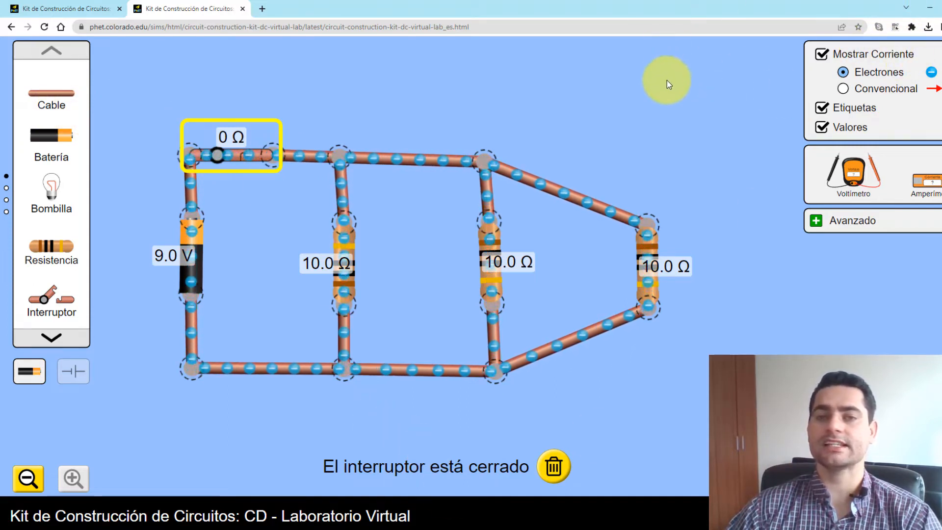
{"action": "left_click", "coordinate": [665, 106]}
Switch to the whiteboard's Circuitos en Paralelo page and extend the equivalent resistance equation with "= 1/10 + 1/10 + 10/10".
{"action": "key", "text": "alt+Tab"}
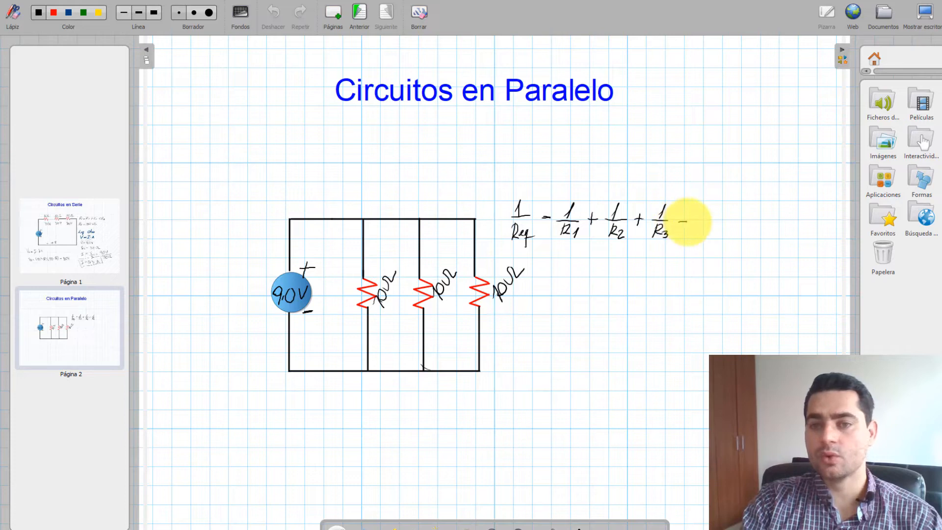
{"action": "left_click_drag", "start_coordinate": [679, 217], "coordinate": [689, 217]}
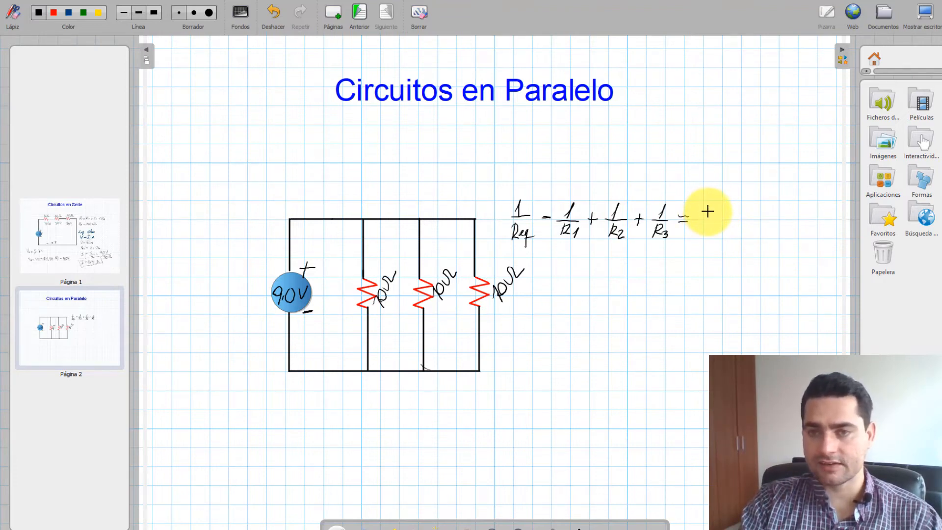
{"action": "mouse_move", "coordinate": [712, 204]}
{"action": "left_mouse_down"}
{"action": "mouse_move", "coordinate": [710, 217]}
{"action": "mouse_move", "coordinate": [731, 225]}
{"action": "mouse_move", "coordinate": [739, 217]}
{"action": "left_mouse_up"}
{"action": "mouse_move", "coordinate": [747, 211]}
{"action": "left_mouse_down"}
{"action": "mouse_move", "coordinate": [759, 221]}
{"action": "mouse_move", "coordinate": [752, 227]}
{"action": "mouse_move", "coordinate": [798, 209]}
{"action": "mouse_move", "coordinate": [800, 229]}
{"action": "left_mouse_up"}
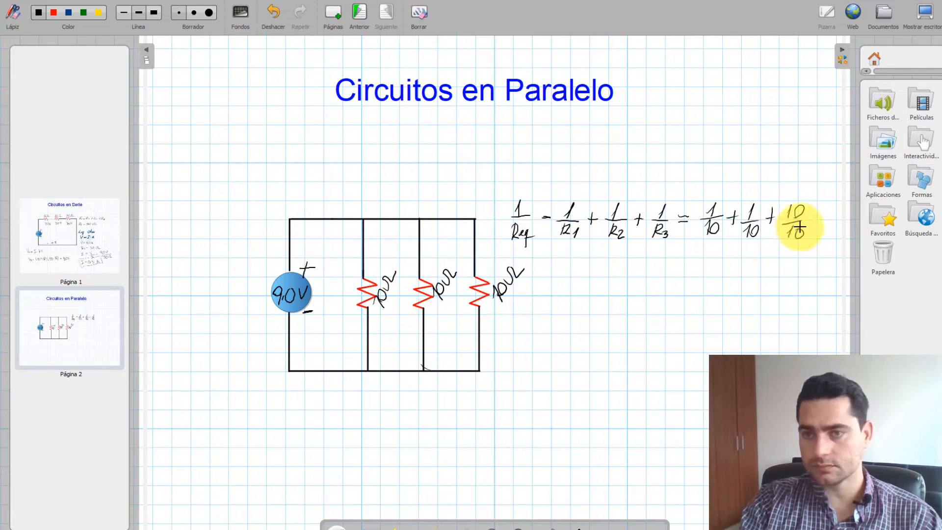
Erase the extra zero from the last fraction's numerator with a fine eraser, leaving 1/10, and return to the pen.
{"action": "left_click", "coordinate": [194, 12]}
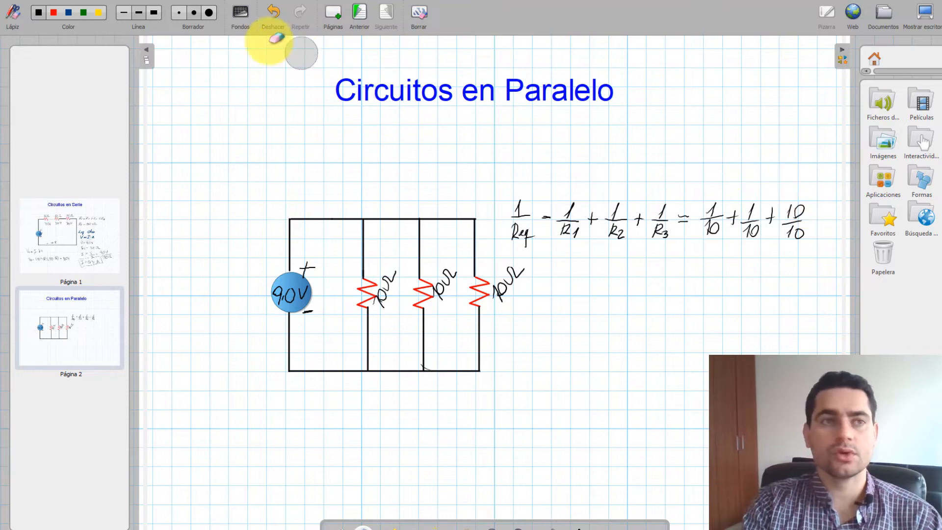
{"action": "left_click", "coordinate": [179, 13]}
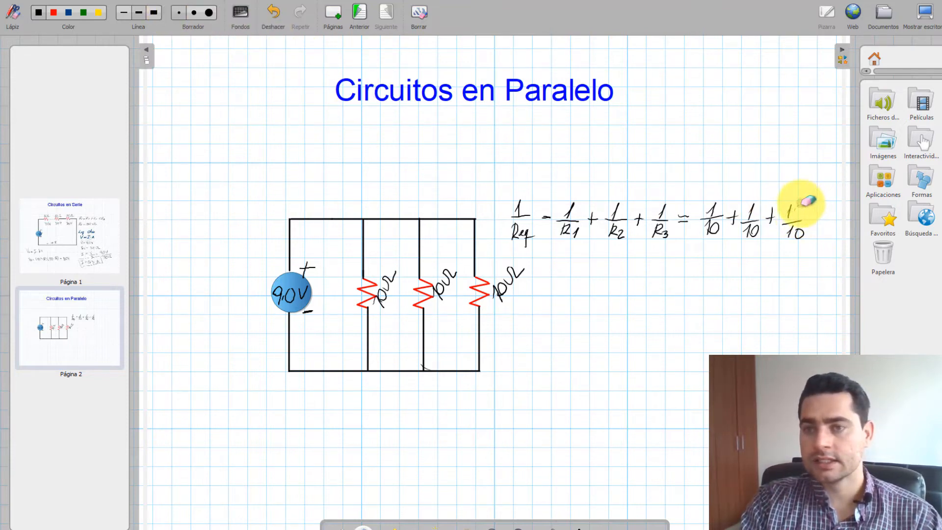
{"action": "left_click_drag", "start_coordinate": [799, 207], "coordinate": [797, 196]}
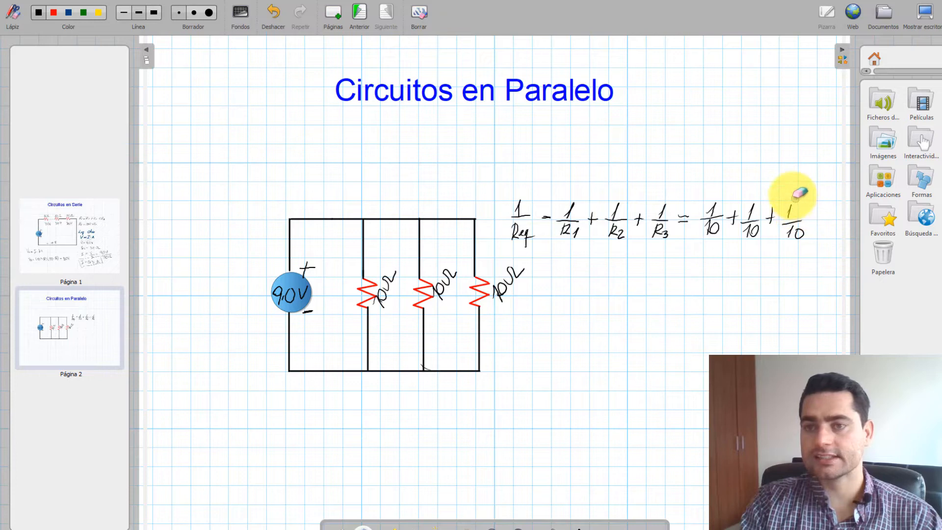
{"action": "left_click", "coordinate": [139, 14]}
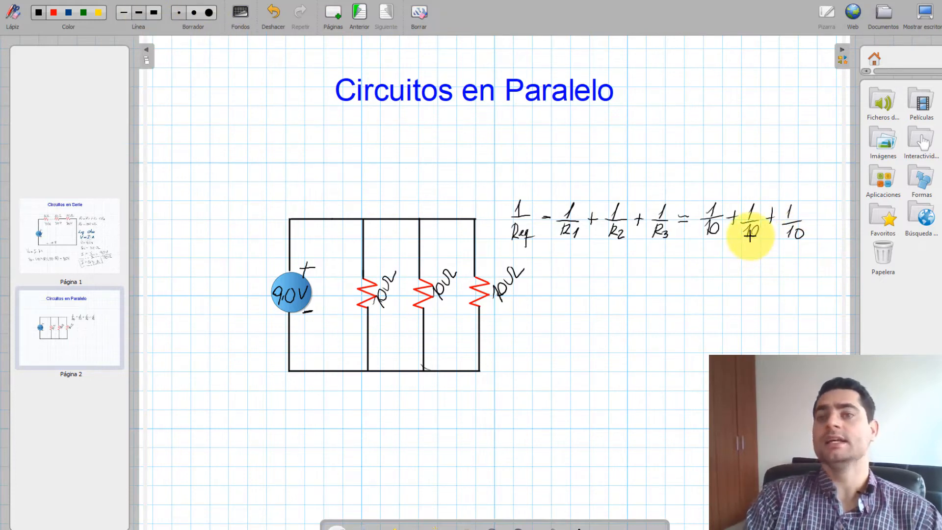
{"action": "left_click_drag", "start_coordinate": [754, 226], "coordinate": [753, 227]}
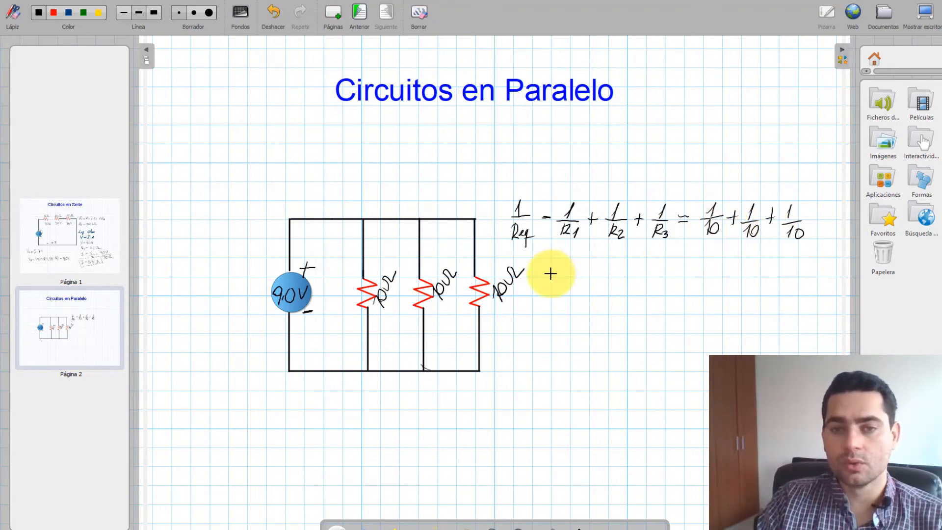
Handwrite the simplified sum "1/Req = 3/10" below the equivalent resistance equation.
{"action": "left_click_drag", "start_coordinate": [547, 282], "coordinate": [557, 312]}
{"action": "left_click_drag", "start_coordinate": [575, 277], "coordinate": [585, 276]}
{"action": "left_click_drag", "start_coordinate": [575, 281], "coordinate": [627, 281]}
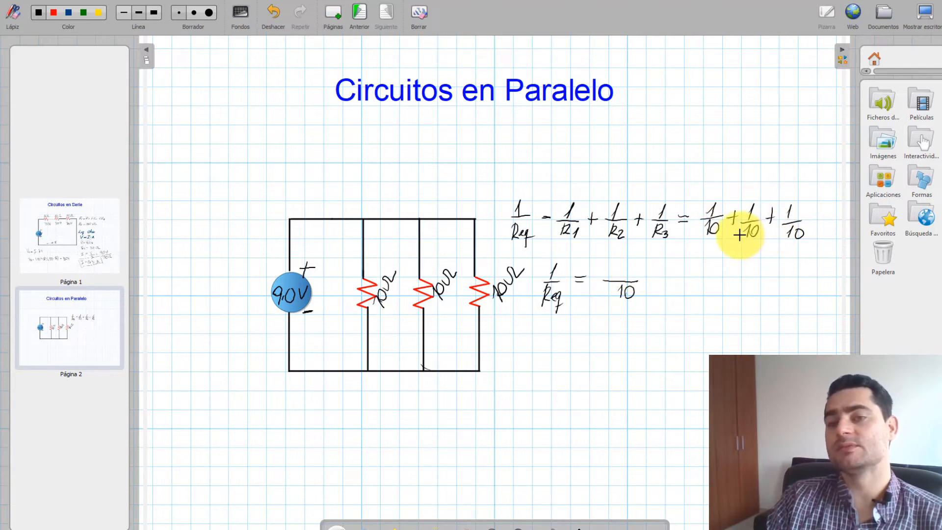
{"action": "left_click_drag", "start_coordinate": [622, 266], "coordinate": [619, 276]}
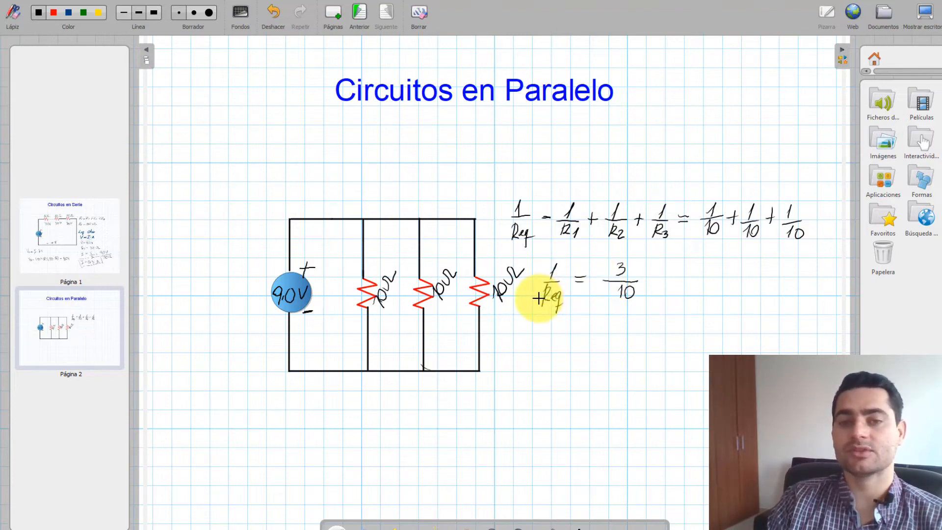
Put parentheses around both fractions of the simplified sum and write "⇒ Req = 10/3 Ω" after them.
{"action": "mouse_move", "coordinate": [539, 298]}
{"action": "left_mouse_down"}
{"action": "mouse_move", "coordinate": [542, 263]}
{"action": "mouse_move", "coordinate": [568, 298]}
{"action": "left_mouse_up"}
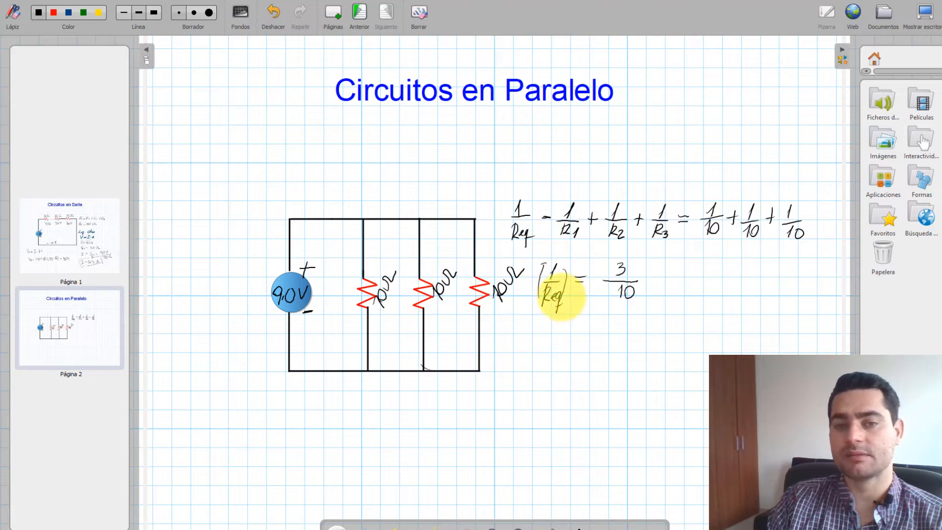
{"action": "left_click_drag", "start_coordinate": [598, 268], "coordinate": [611, 268]}
{"action": "left_click_drag", "start_coordinate": [604, 261], "coordinate": [603, 296]}
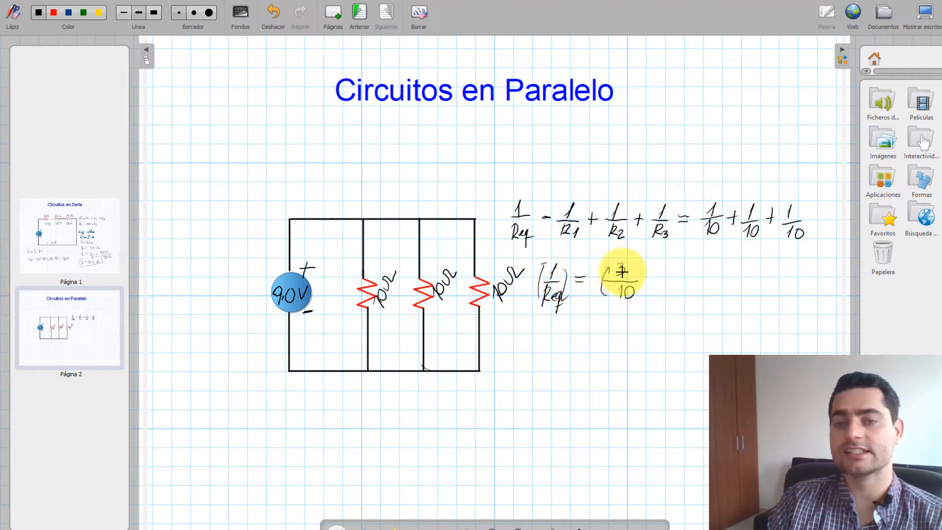
{"action": "mouse_move", "coordinate": [635, 265]}
{"action": "left_mouse_down"}
{"action": "mouse_move", "coordinate": [638, 297]}
{"action": "mouse_move", "coordinate": [671, 283]}
{"action": "left_mouse_up"}
{"action": "left_click_drag", "start_coordinate": [662, 290], "coordinate": [686, 293]}
{"action": "left_click_drag", "start_coordinate": [686, 271], "coordinate": [702, 304]}
{"action": "left_click_drag", "start_coordinate": [721, 283], "coordinate": [730, 282]}
{"action": "mouse_move", "coordinate": [721, 287]}
{"action": "left_mouse_down"}
{"action": "mouse_move", "coordinate": [753, 280]}
{"action": "mouse_move", "coordinate": [751, 302]}
{"action": "mouse_move", "coordinate": [807, 293]}
{"action": "left_mouse_up"}
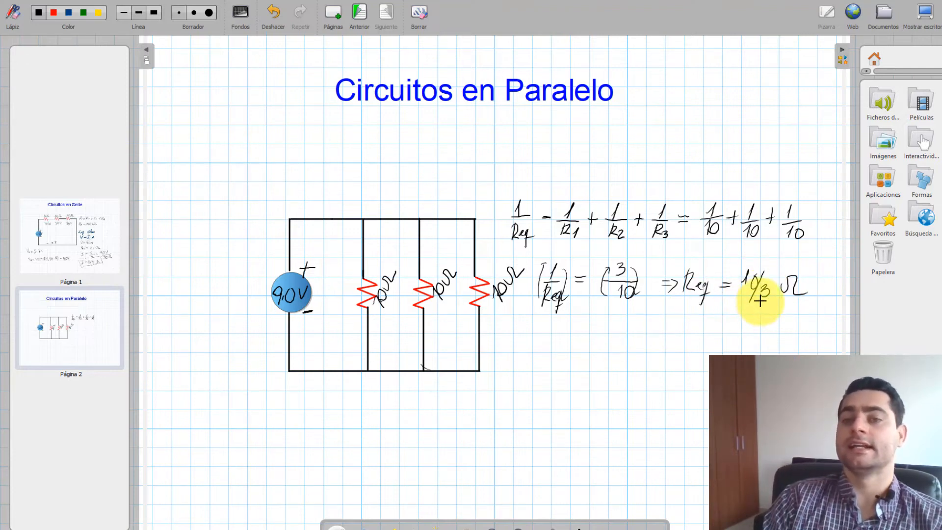
Handwrite the heading "Ley Ohm" with the formula "V = I Req" beneath the resistance calculation.
{"action": "mouse_move", "coordinate": [520, 330]}
{"action": "left_mouse_down"}
{"action": "mouse_move", "coordinate": [525, 355]}
{"action": "mouse_move", "coordinate": [539, 354]}
{"action": "mouse_move", "coordinate": [543, 369]}
{"action": "left_mouse_up"}
{"action": "mouse_move", "coordinate": [586, 335]}
{"action": "left_mouse_down"}
{"action": "mouse_move", "coordinate": [589, 349]}
{"action": "mouse_move", "coordinate": [610, 337]}
{"action": "mouse_move", "coordinate": [631, 350]}
{"action": "left_mouse_up"}
{"action": "left_click_drag", "start_coordinate": [526, 368], "coordinate": [562, 380]}
{"action": "mouse_move", "coordinate": [552, 375]}
{"action": "left_mouse_down"}
{"action": "mouse_move", "coordinate": [569, 376]}
{"action": "mouse_move", "coordinate": [575, 394]}
{"action": "mouse_move", "coordinate": [602, 371]}
{"action": "mouse_move", "coordinate": [622, 386]}
{"action": "mouse_move", "coordinate": [609, 391]}
{"action": "mouse_move", "coordinate": [625, 378]}
{"action": "left_mouse_up"}
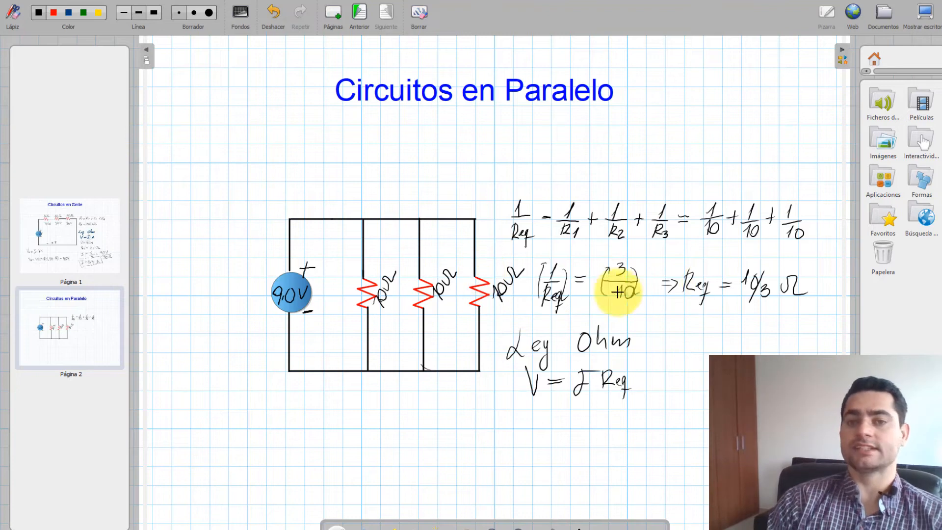
Sketch the equivalent single-resistor circuit below the parallel diagram, labelling the source V = 9.0 V, the resistor Req and the current IT.
{"action": "mouse_move", "coordinate": [300, 425]}
{"action": "left_mouse_down"}
{"action": "mouse_move", "coordinate": [289, 442]}
{"action": "mouse_move", "coordinate": [318, 407]}
{"action": "mouse_move", "coordinate": [358, 421]}
{"action": "mouse_move", "coordinate": [351, 479]}
{"action": "mouse_move", "coordinate": [294, 491]}
{"action": "mouse_move", "coordinate": [303, 437]}
{"action": "left_mouse_up"}
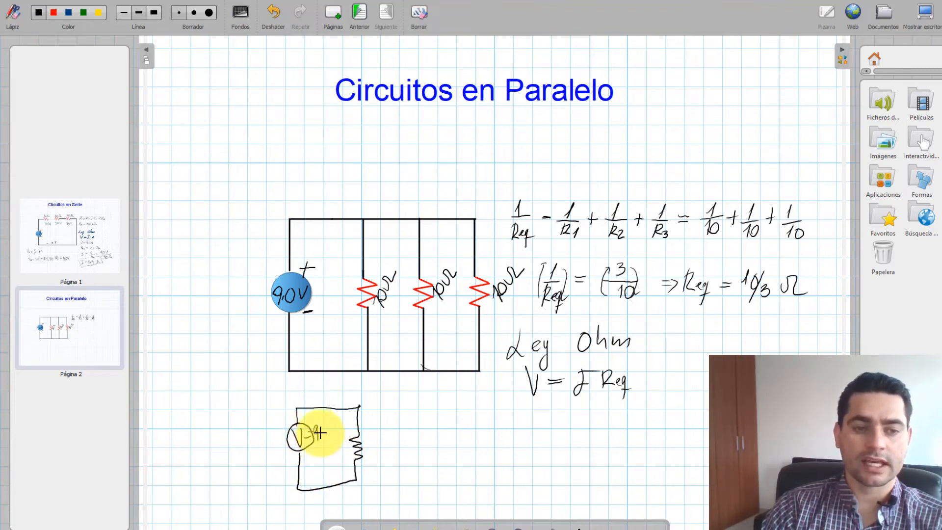
{"action": "left_click_drag", "start_coordinate": [374, 443], "coordinate": [390, 464]}
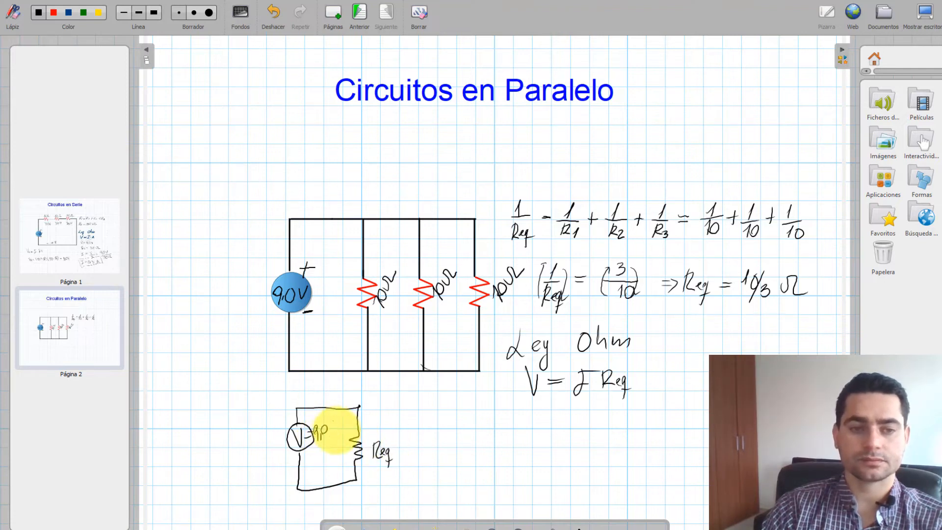
{"action": "left_click_drag", "start_coordinate": [333, 425], "coordinate": [338, 401]}
{"action": "left_click_drag", "start_coordinate": [342, 402], "coordinate": [365, 395]}
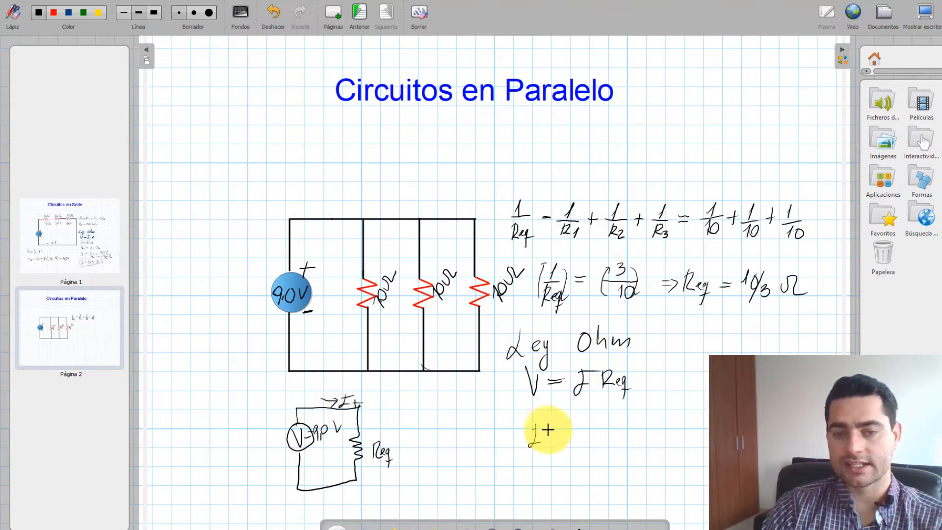
Handwrite the total current calculation "IT = V/Req = 9,0 V / (10/3 Ω) = 2,7 A" below the Ohm's law formula.
{"action": "left_click_drag", "start_coordinate": [546, 437], "coordinate": [558, 435]}
{"action": "mouse_move", "coordinate": [552, 436]}
{"action": "left_mouse_down"}
{"action": "mouse_move", "coordinate": [552, 446]}
{"action": "mouse_move", "coordinate": [574, 439]}
{"action": "left_mouse_up"}
{"action": "left_click_drag", "start_coordinate": [567, 444], "coordinate": [575, 443]}
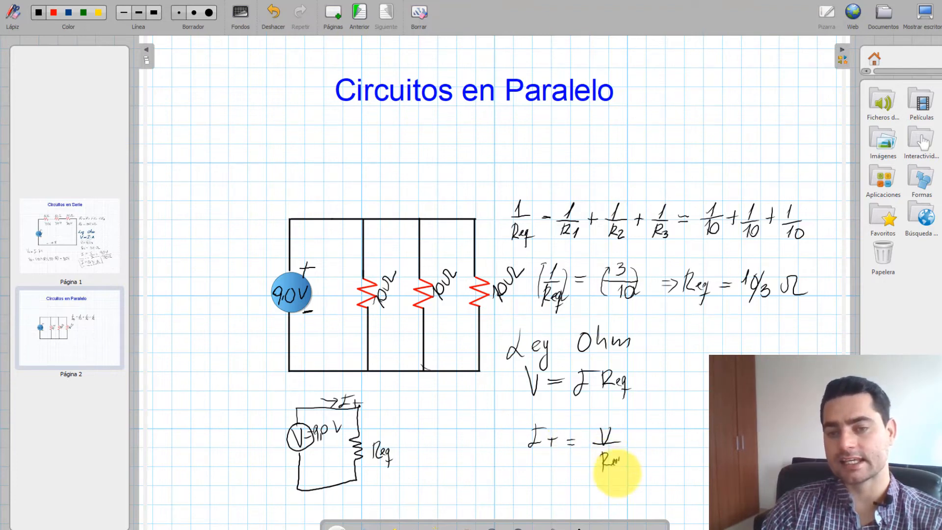
{"action": "left_click_drag", "start_coordinate": [616, 460], "coordinate": [619, 473]}
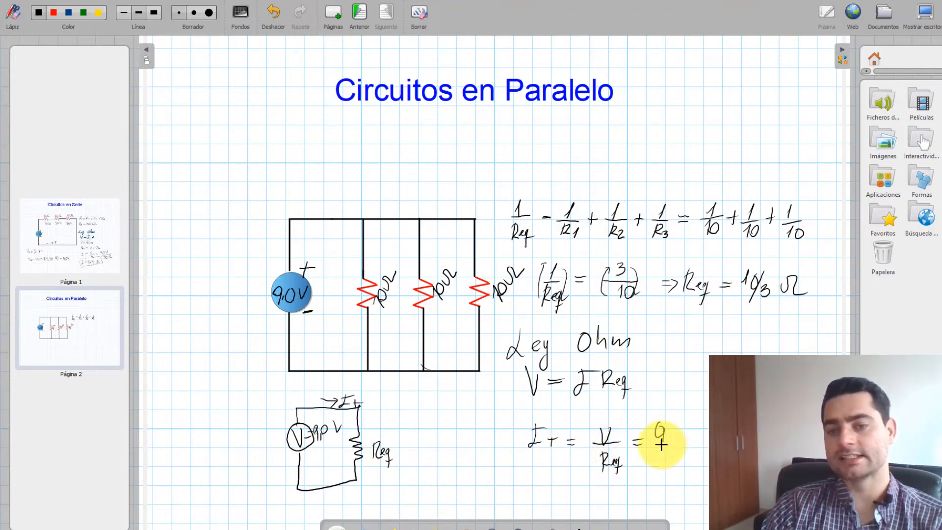
{"action": "mouse_move", "coordinate": [676, 425]}
{"action": "left_mouse_down"}
{"action": "mouse_move", "coordinate": [694, 424]}
{"action": "mouse_move", "coordinate": [707, 443]}
{"action": "left_mouse_up"}
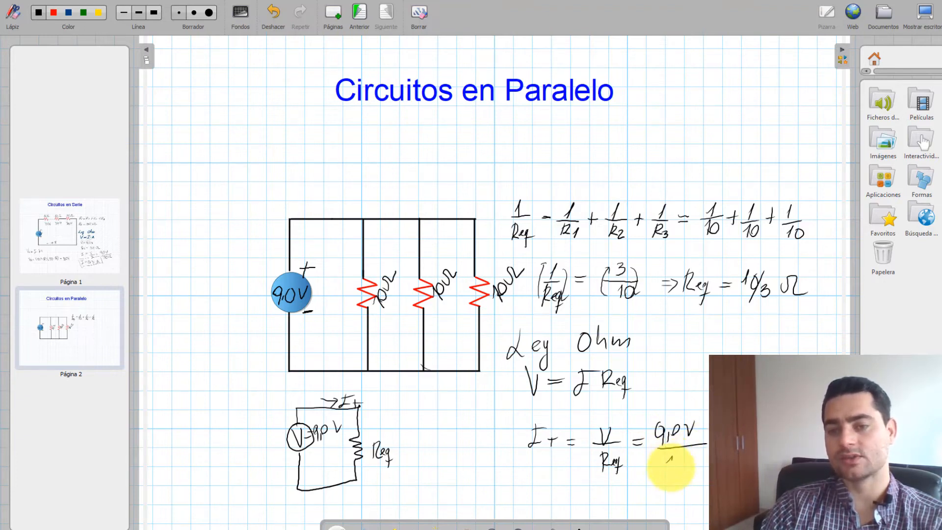
{"action": "mouse_move", "coordinate": [689, 455]}
{"action": "left_mouse_down"}
{"action": "mouse_move", "coordinate": [694, 473]}
{"action": "mouse_move", "coordinate": [732, 459]}
{"action": "mouse_move", "coordinate": [738, 435]}
{"action": "left_mouse_up"}
{"action": "left_click_drag", "start_coordinate": [730, 441], "coordinate": [740, 441]}
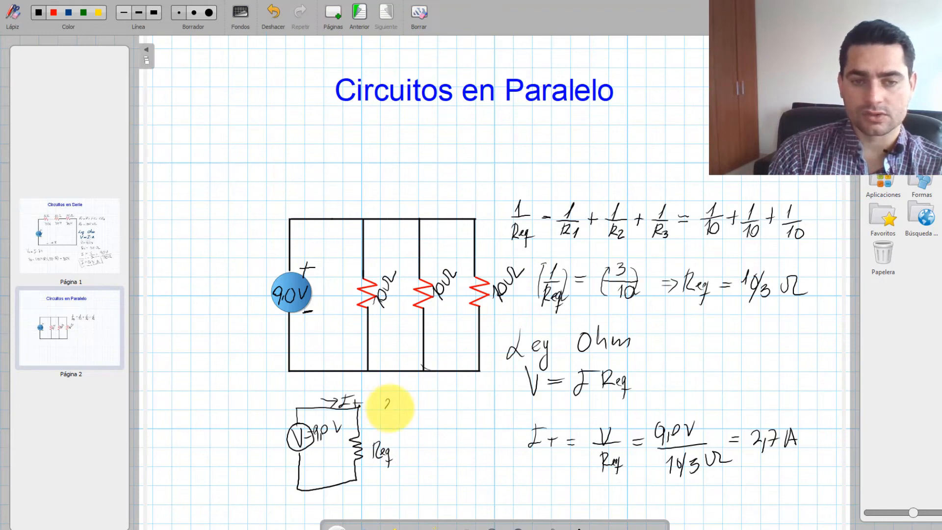
Annotate the total current as 2,7 A on the equivalent circuit and above the parallel circuit's upper wire.
{"action": "left_click_drag", "start_coordinate": [410, 400], "coordinate": [409, 406]}
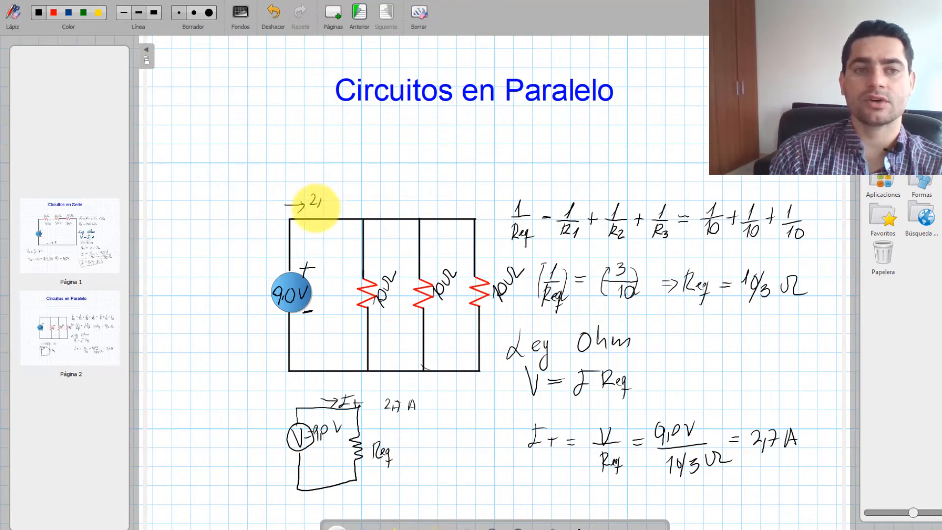
{"action": "left_click_drag", "start_coordinate": [336, 204], "coordinate": [344, 200]}
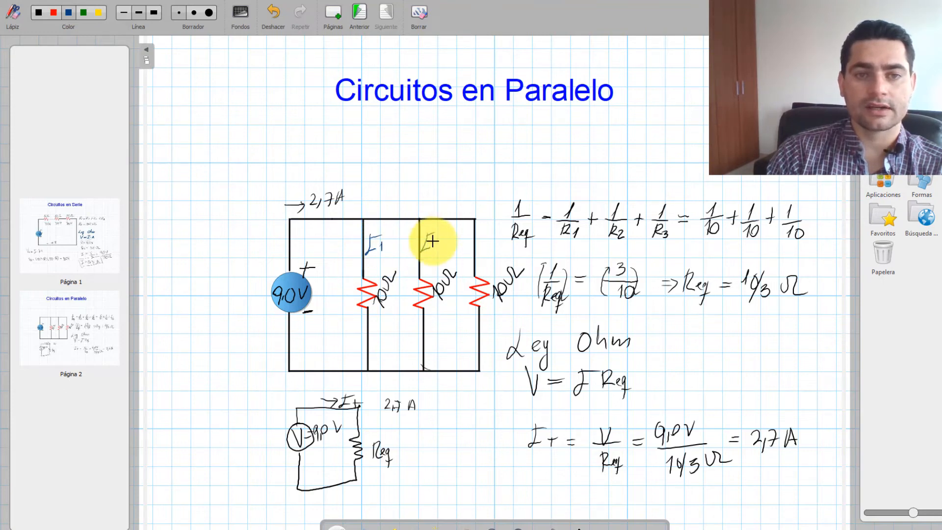
Label the three parallel branches I1, I2 and I3 in blue and write the "IT =" equation above the circuit.
{"action": "mouse_move", "coordinate": [434, 241]}
{"action": "left_mouse_down"}
{"action": "mouse_move", "coordinate": [444, 249]}
{"action": "mouse_move", "coordinate": [494, 243]}
{"action": "left_mouse_up"}
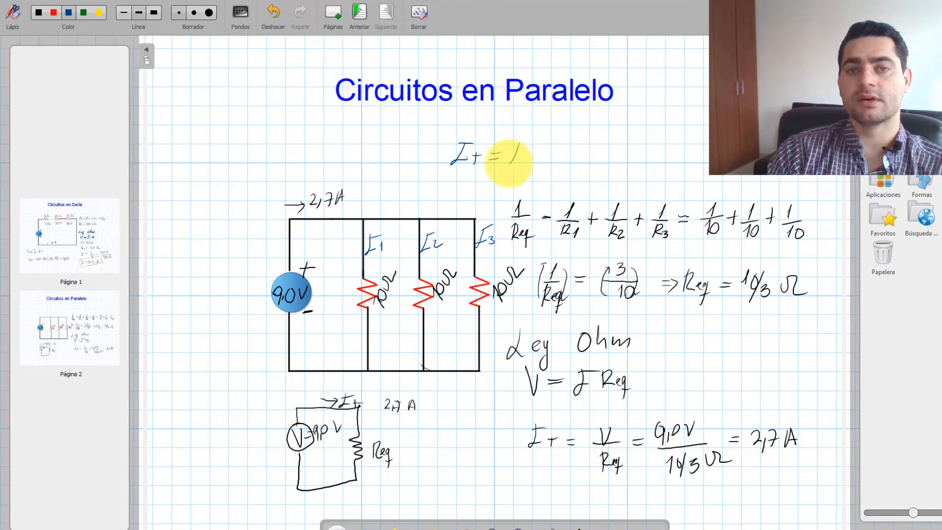
{"action": "left_click_drag", "start_coordinate": [569, 149], "coordinate": [566, 163]}
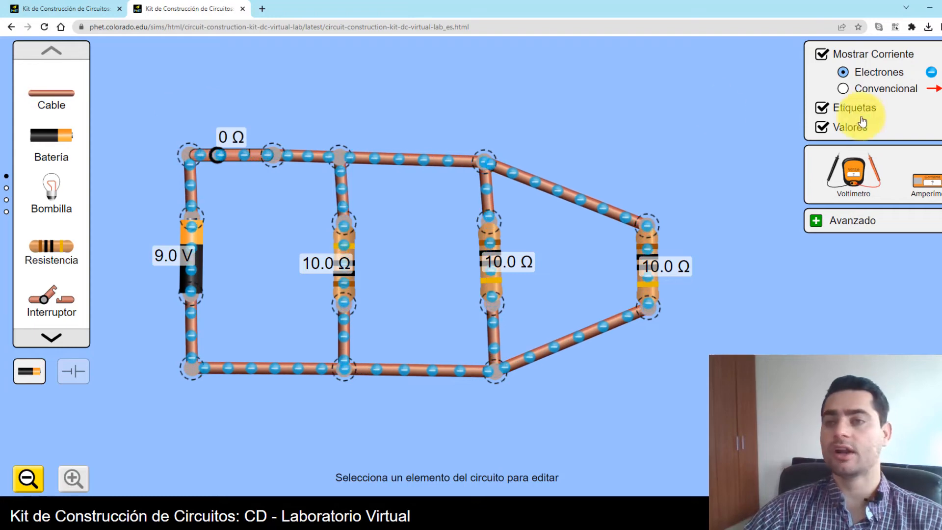
Switch to the PhET circuit simulation and measure the voltage from the battery's positive terminal to the lower junction of the first branch with the voltmeter.
{"action": "left_click_drag", "start_coordinate": [852, 169], "coordinate": [679, 134]}
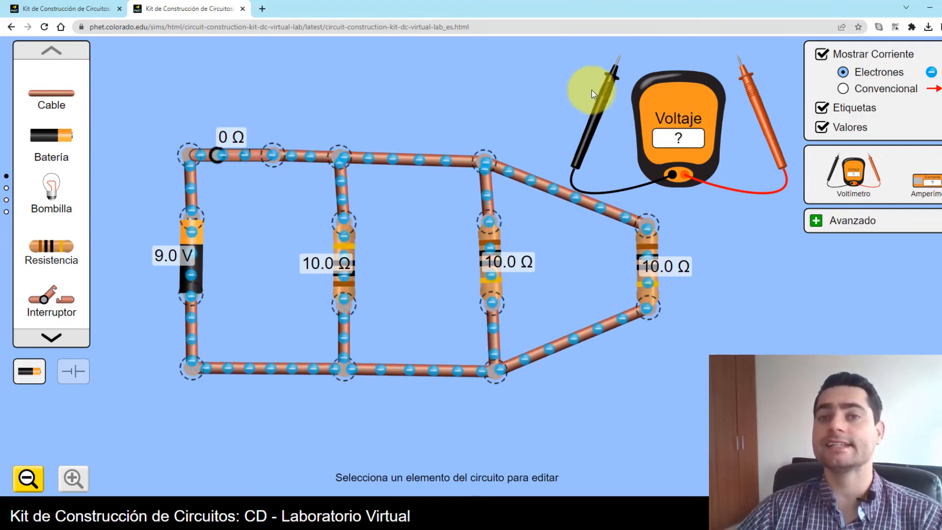
{"action": "left_click_drag", "start_coordinate": [597, 95], "coordinate": [319, 420]}
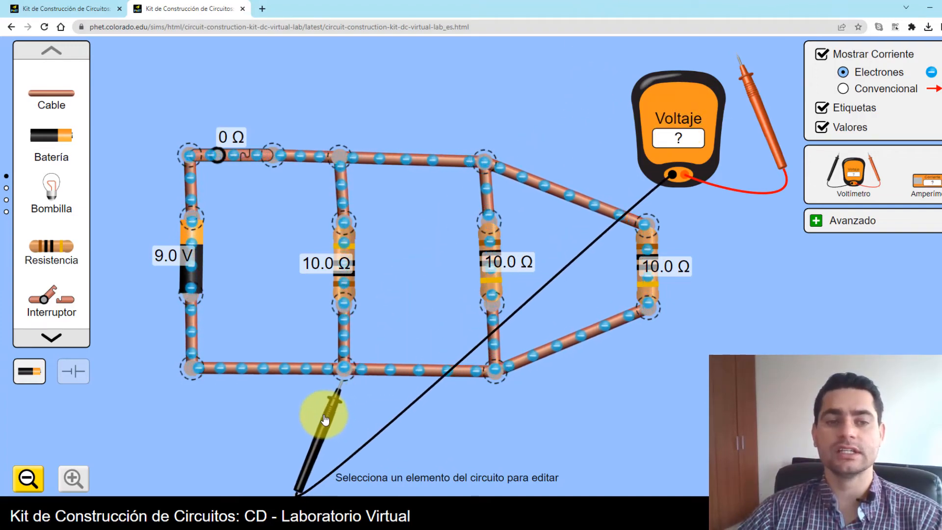
{"action": "left_click_drag", "start_coordinate": [761, 116], "coordinate": [209, 265]}
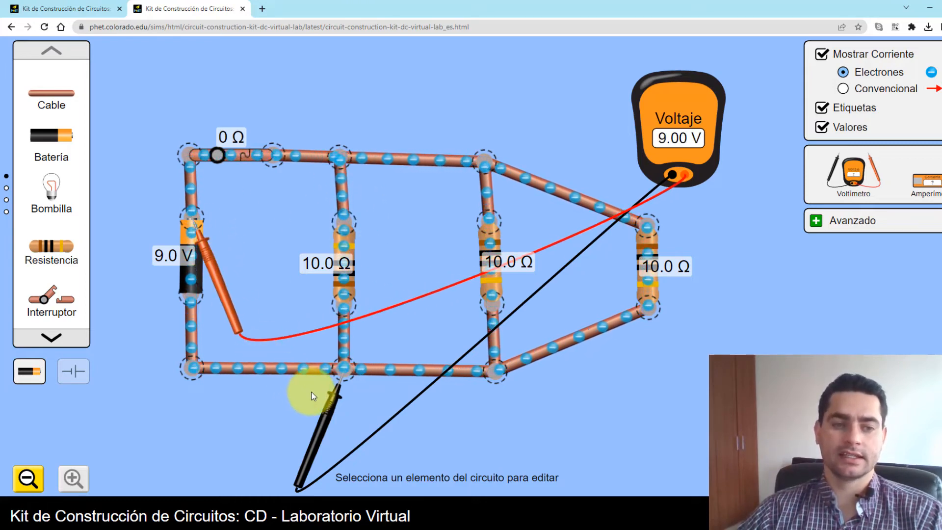
Measure the voltage across the second resistor branch and across the third resistor.
{"action": "left_click_drag", "start_coordinate": [330, 396], "coordinate": [465, 396]}
{"action": "left_click_drag", "start_coordinate": [211, 292], "coordinate": [525, 256]}
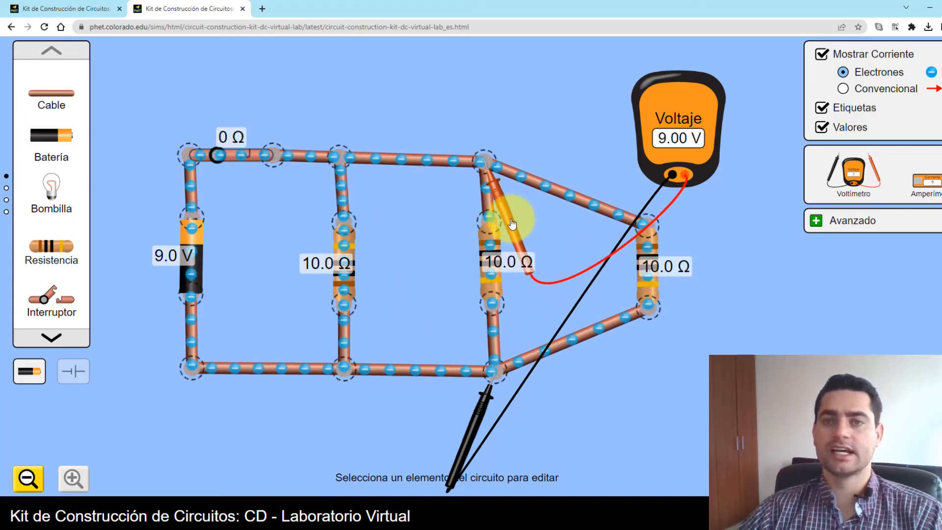
{"action": "left_click_drag", "start_coordinate": [481, 400], "coordinate": [638, 343]}
{"action": "left_click_drag", "start_coordinate": [514, 230], "coordinate": [675, 289]}
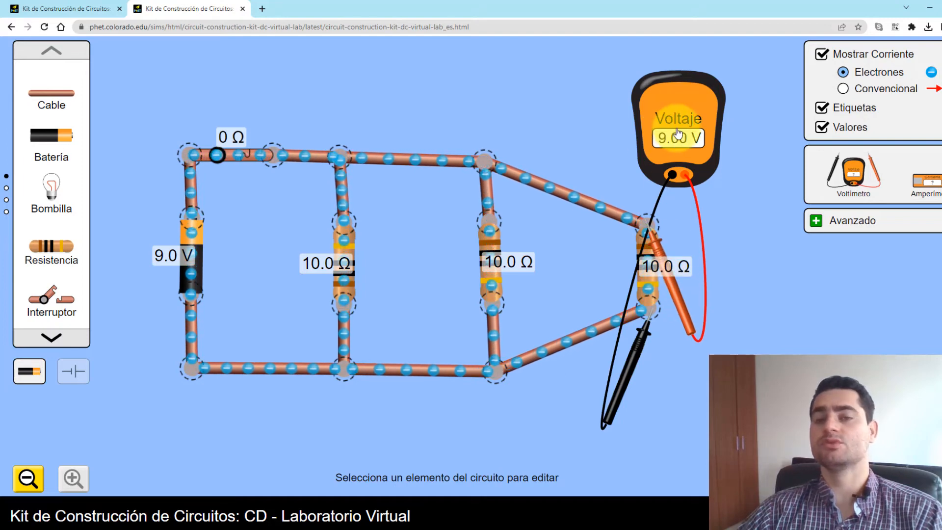
Open the switch and replace the wire below the first resistor with an ammeter, lowering the bottom junction to fit it.
{"action": "left_click_drag", "start_coordinate": [935, 182], "coordinate": [827, 334]}
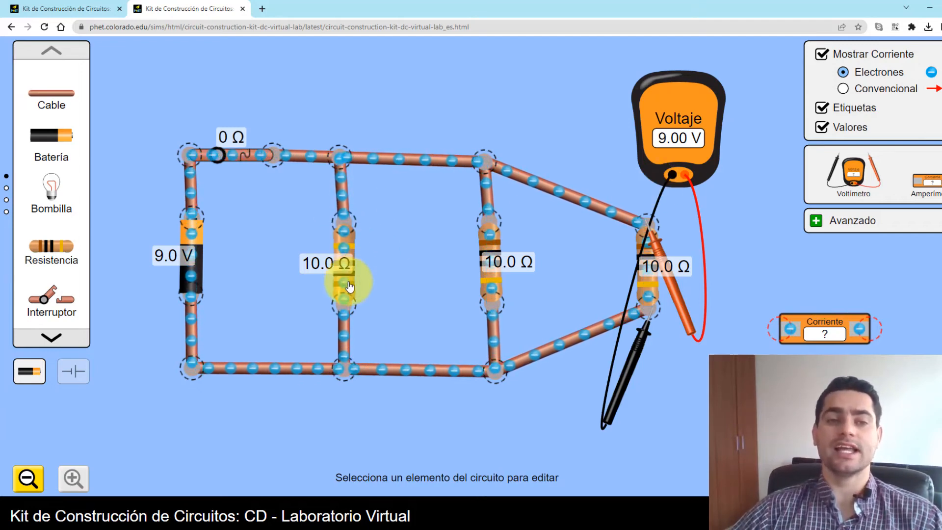
{"action": "left_click", "coordinate": [259, 153]}
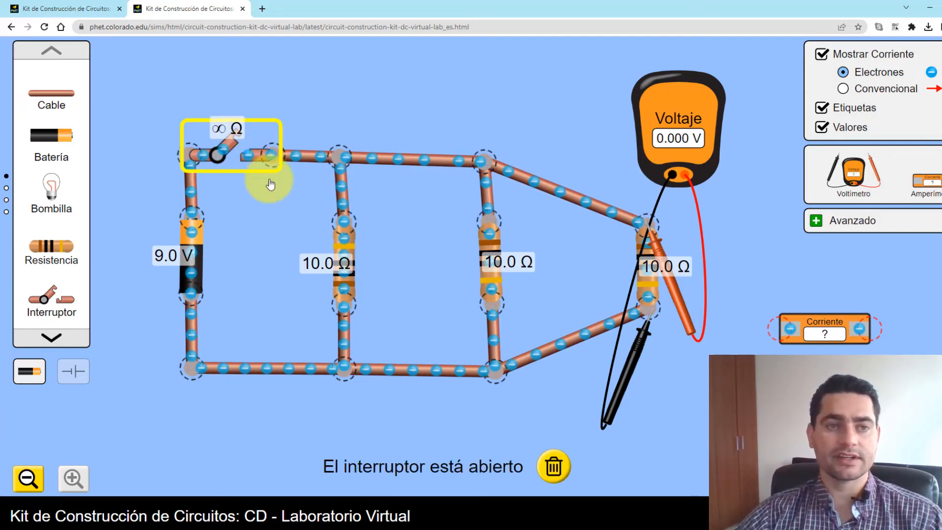
{"action": "left_click", "coordinate": [347, 328]}
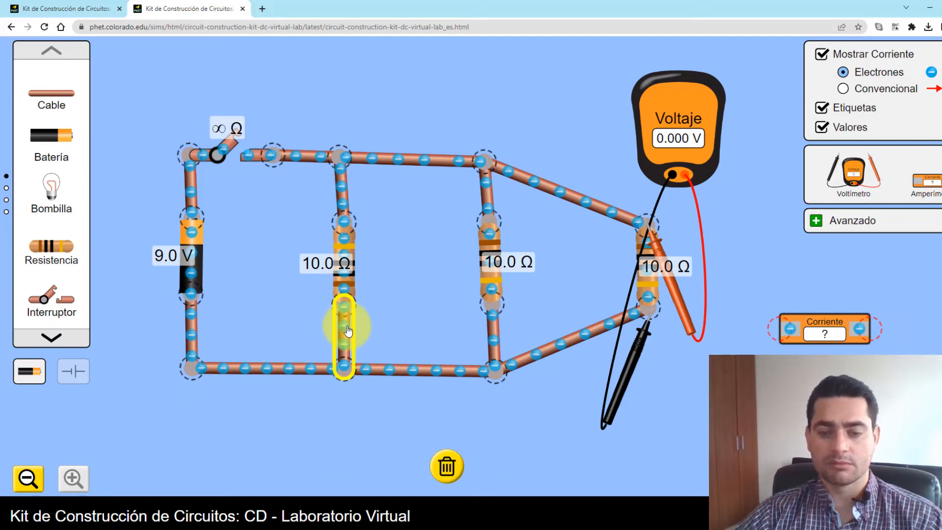
{"action": "key", "text": "Delete"}
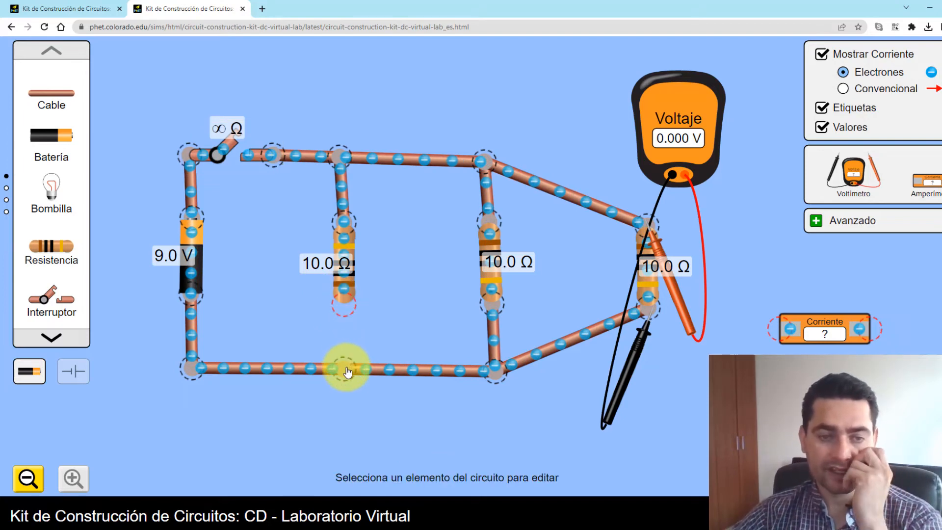
{"action": "left_click_drag", "start_coordinate": [347, 372], "coordinate": [339, 421]}
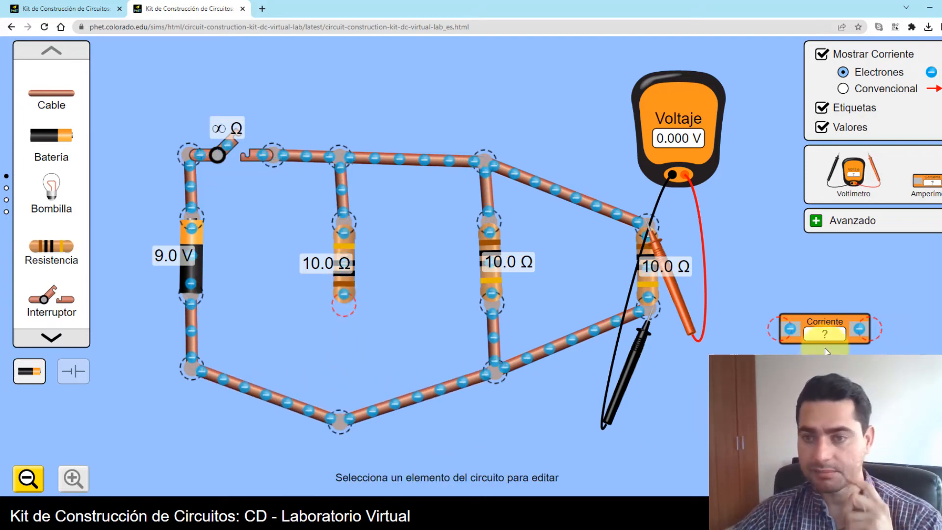
{"action": "left_click_drag", "start_coordinate": [826, 337], "coordinate": [339, 419]}
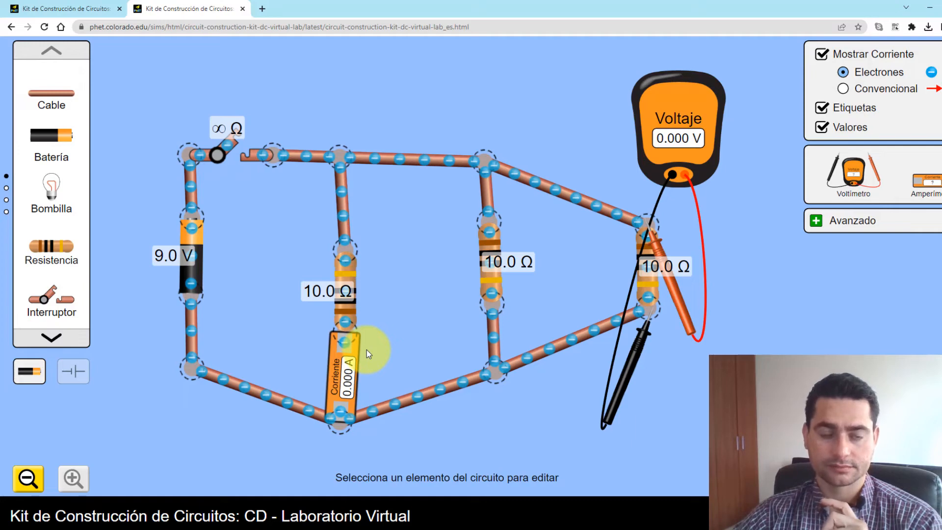
Replace the wire below the second resistor with an ammeter connected to its lowered bottom junction.
{"action": "left_click", "coordinate": [496, 339]}
{"action": "key", "text": "Delete"}
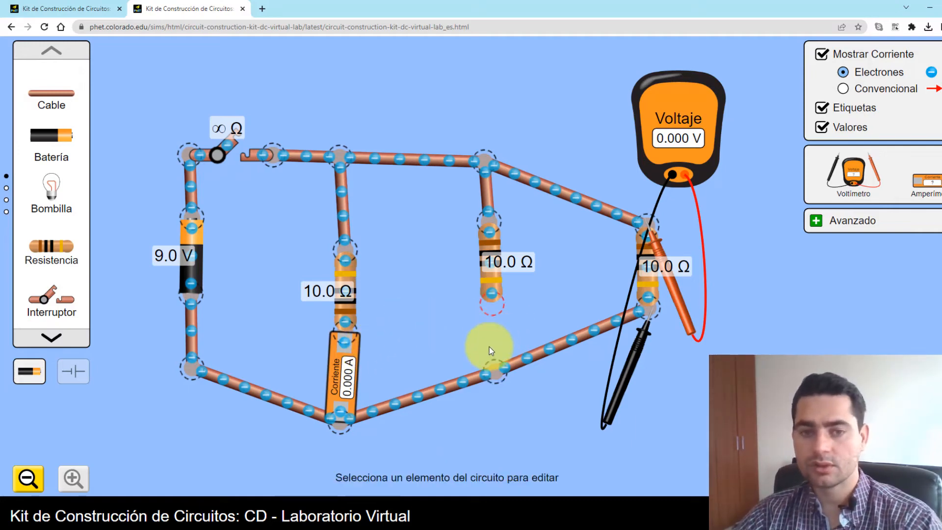
{"action": "left_click_drag", "start_coordinate": [499, 378], "coordinate": [509, 429]}
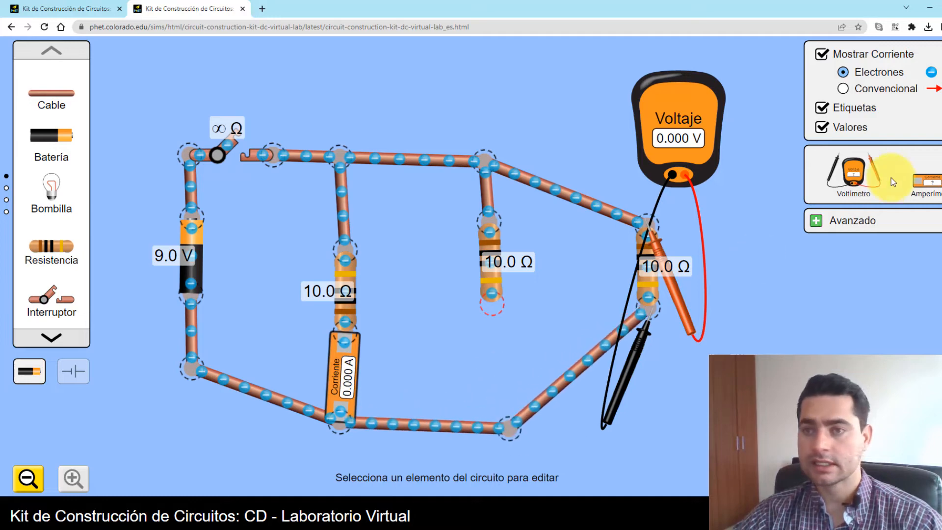
{"action": "left_click_drag", "start_coordinate": [926, 189], "coordinate": [520, 455]}
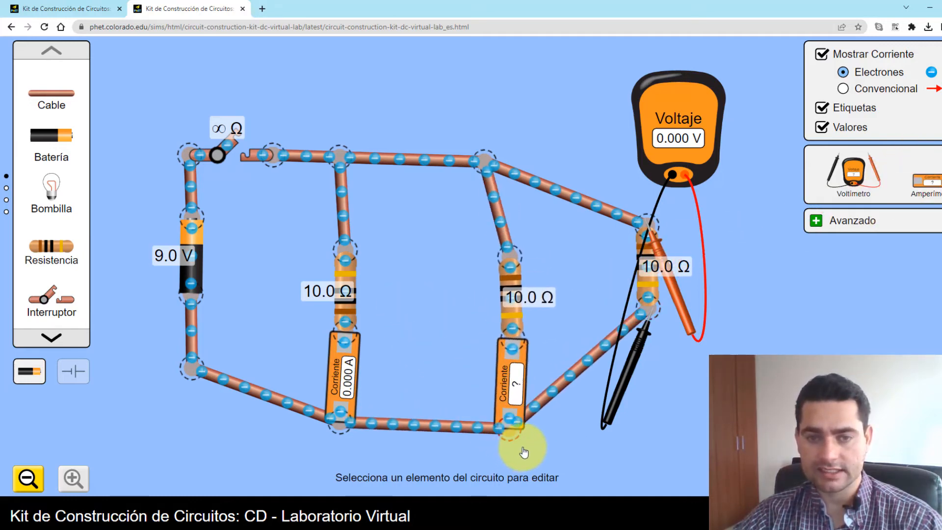
{"action": "left_click_drag", "start_coordinate": [527, 318], "coordinate": [508, 317]}
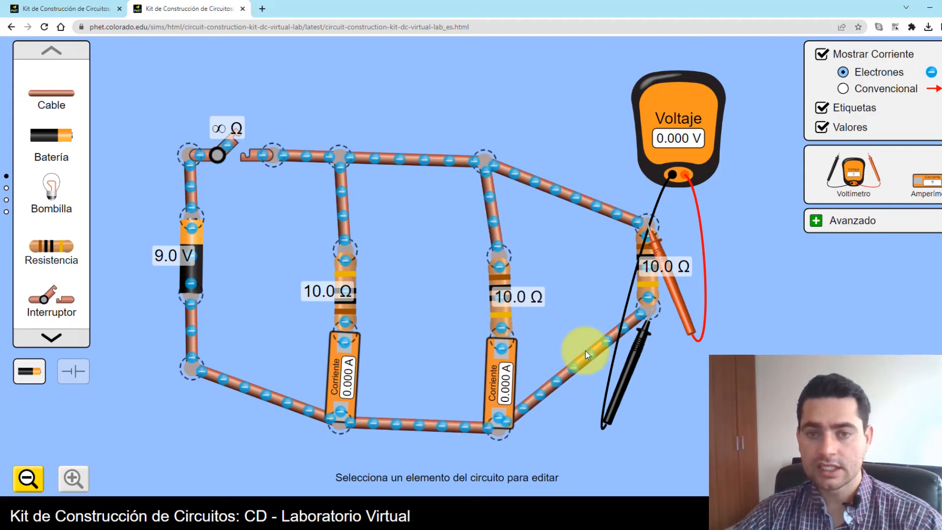
Insert an ammeter below the third resistor, rejoin it to the second branch's bottom junction with a new cable, and close the switch.
{"action": "left_click", "coordinate": [610, 344]}
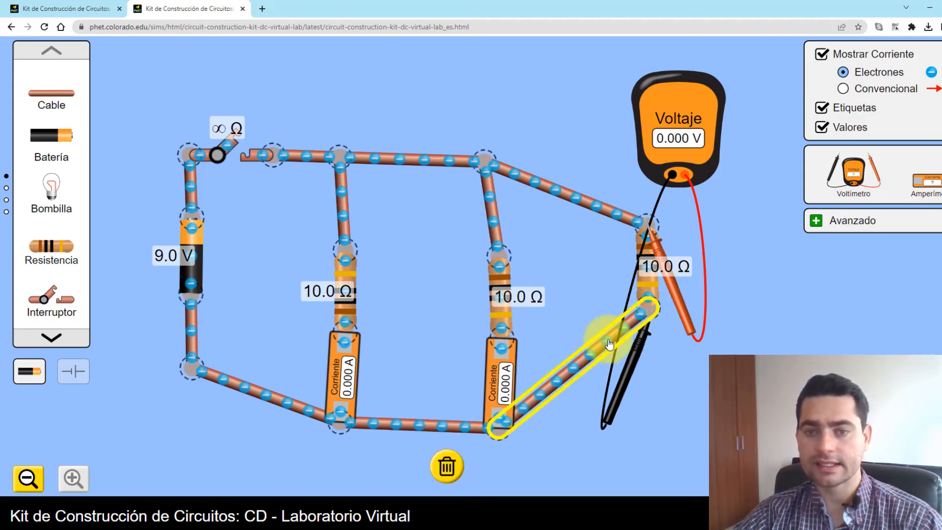
{"action": "key", "text": "Delete"}
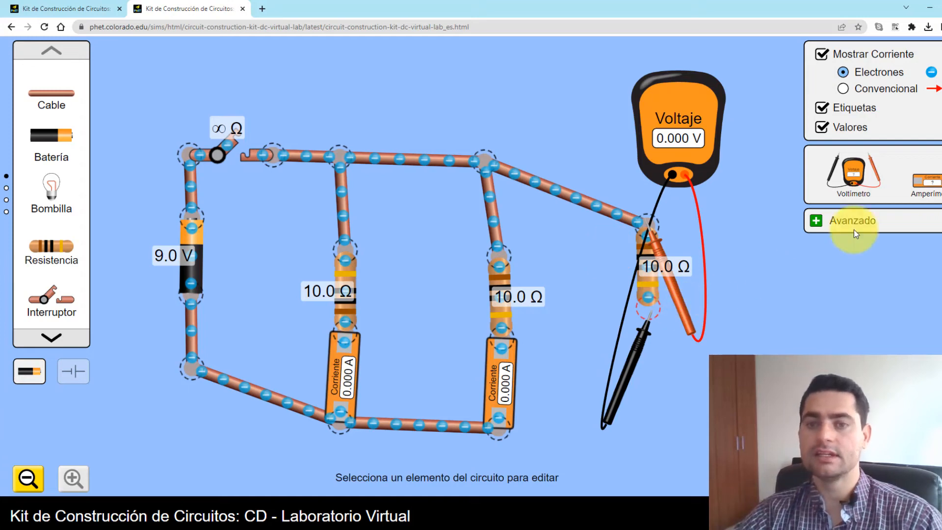
{"action": "left_click_drag", "start_coordinate": [640, 350], "coordinate": [859, 321]}
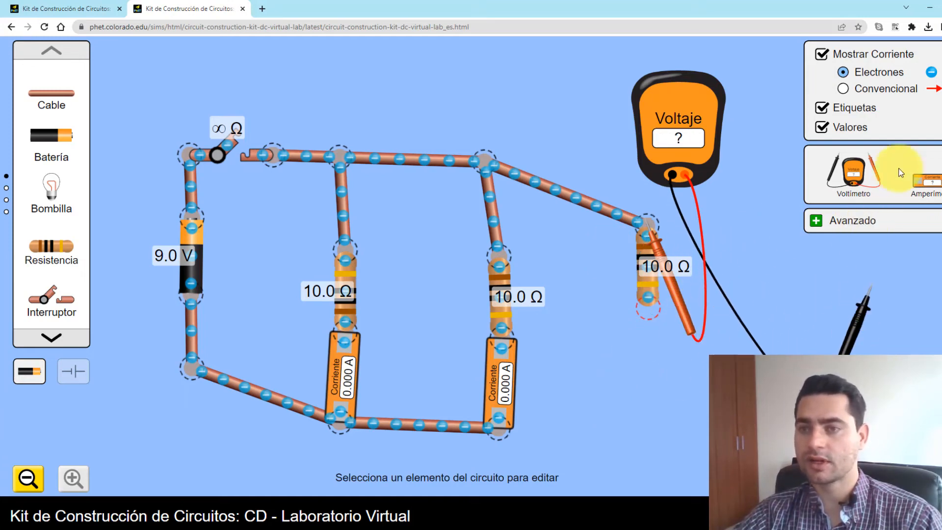
{"action": "left_click_drag", "start_coordinate": [920, 182], "coordinate": [663, 410]}
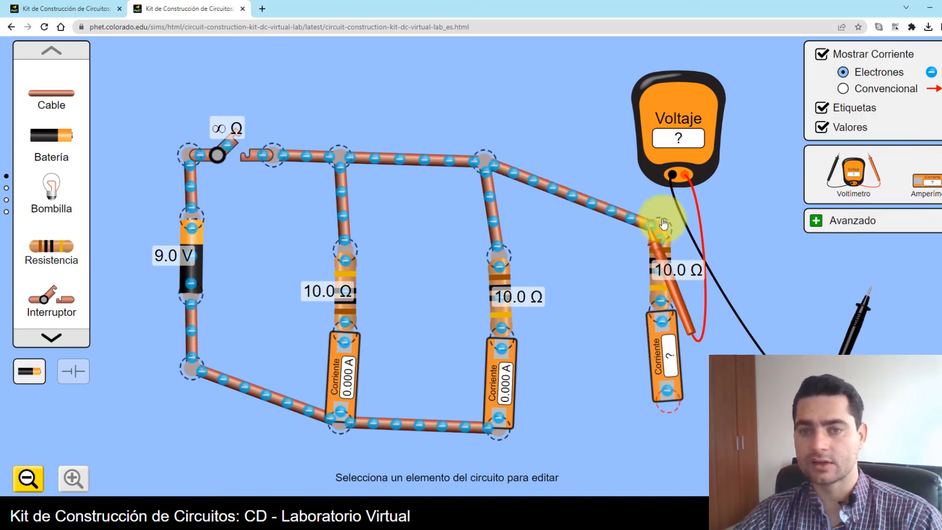
{"action": "left_click_drag", "start_coordinate": [659, 225], "coordinate": [656, 195]}
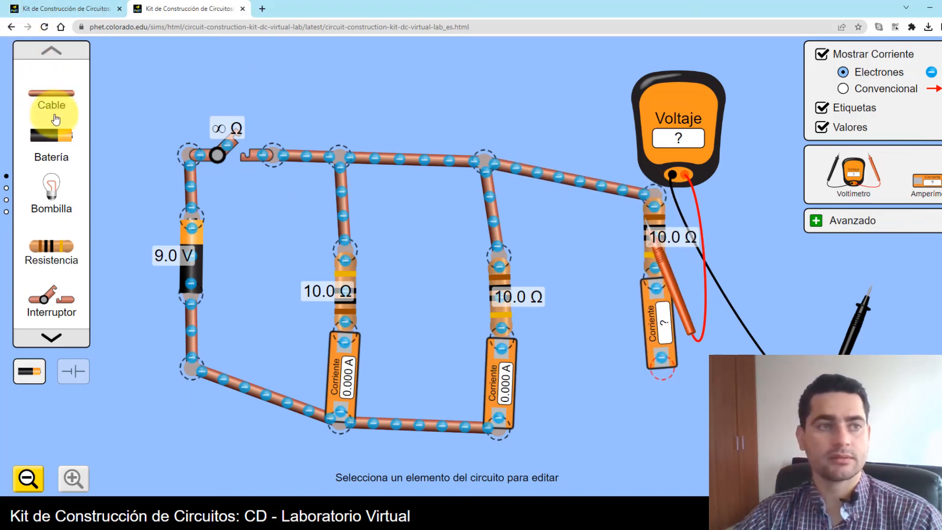
{"action": "left_click", "coordinate": [51, 98]}
{"action": "left_click_drag", "start_coordinate": [359, 206], "coordinate": [504, 430]}
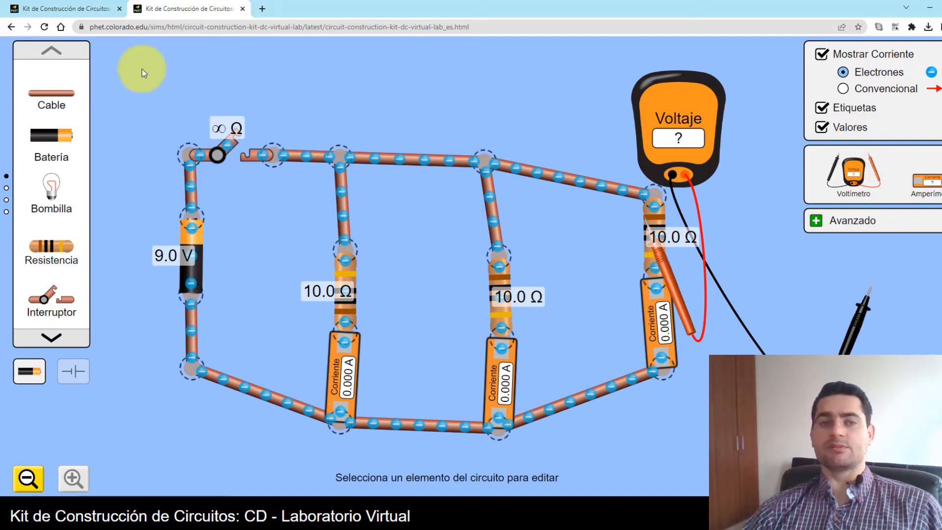
{"action": "left_click", "coordinate": [247, 147]}
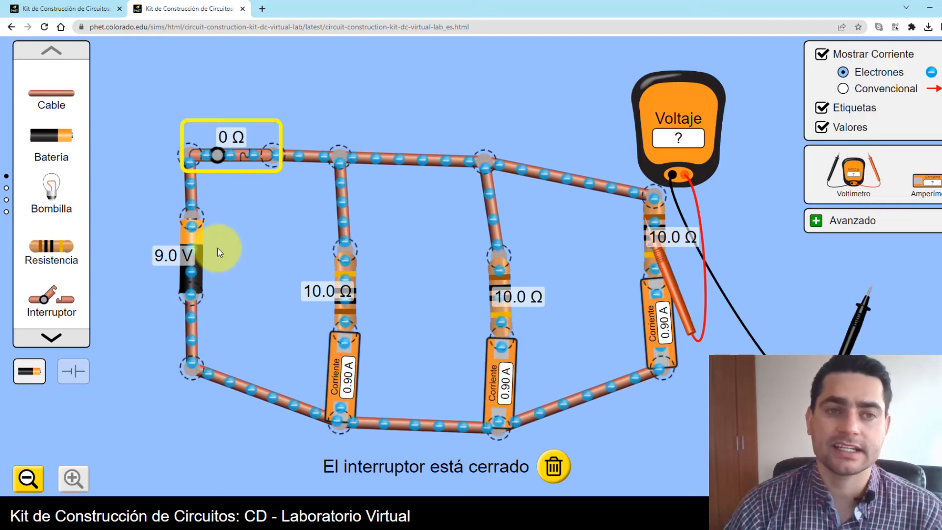
Open the switch, replace the wire between it and the first branch with an ammeter, and close the switch again.
{"action": "left_click", "coordinate": [233, 162]}
{"action": "left_click", "coordinate": [234, 162]}
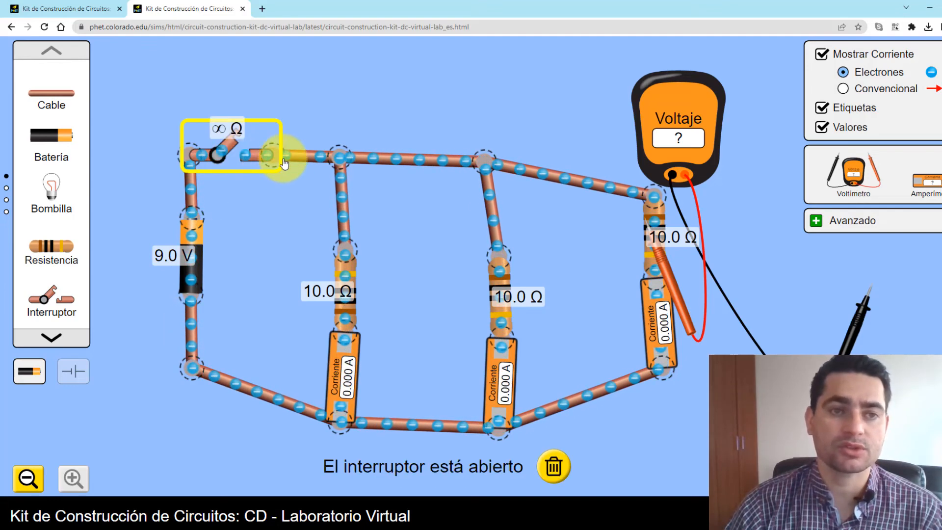
{"action": "left_click", "coordinate": [302, 158]}
{"action": "key", "text": "Delete"}
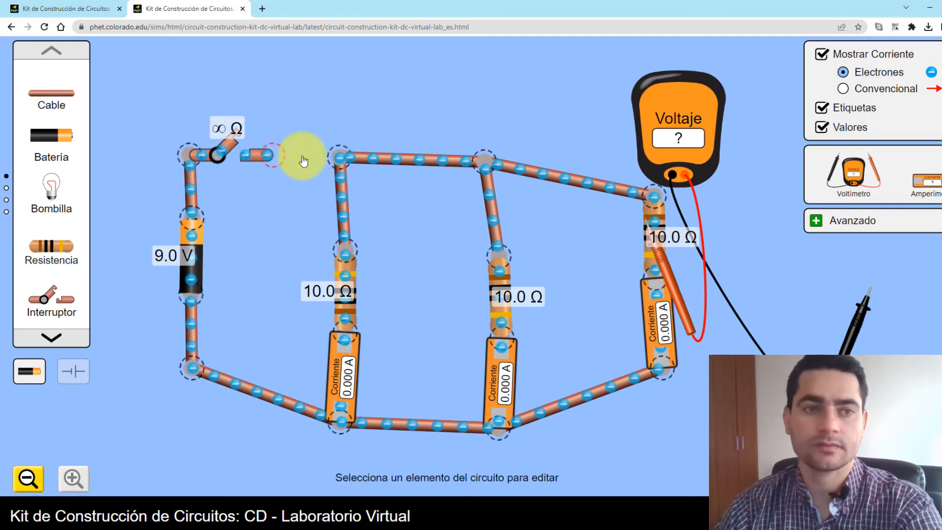
{"action": "left_click_drag", "start_coordinate": [216, 153], "coordinate": [164, 154]}
{"action": "left_click_drag", "start_coordinate": [916, 184], "coordinate": [296, 163]}
{"action": "left_click_drag", "start_coordinate": [203, 146], "coordinate": [242, 151]}
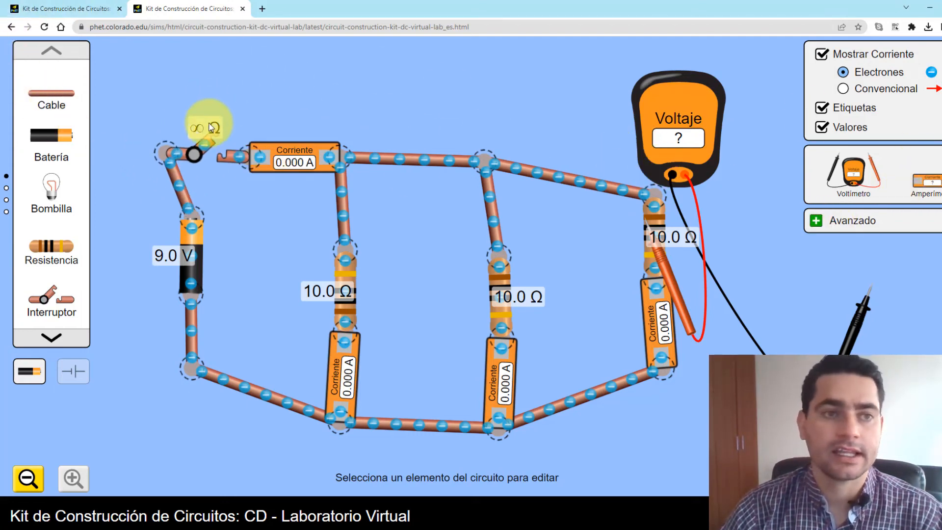
{"action": "left_click", "coordinate": [203, 144]}
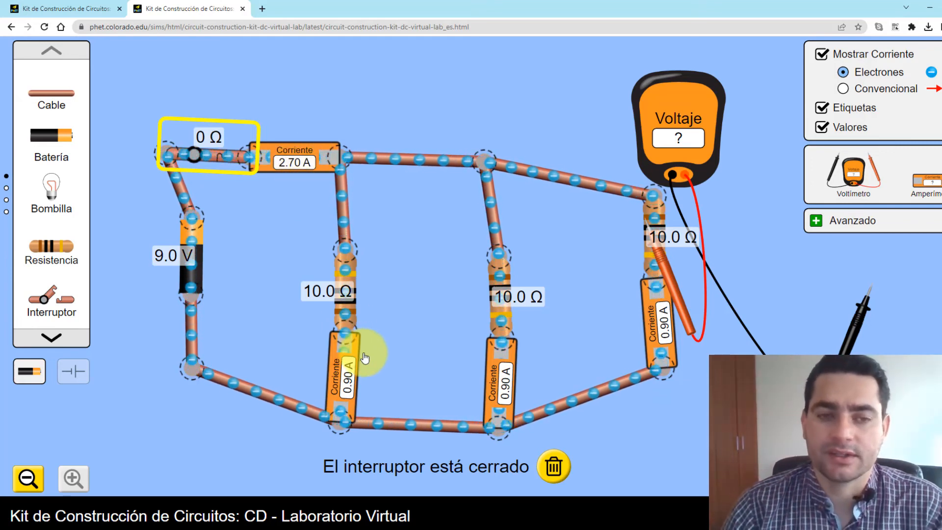
Set the first branch's resistor to 20.0 ohms.
{"action": "left_click", "coordinate": [352, 280]}
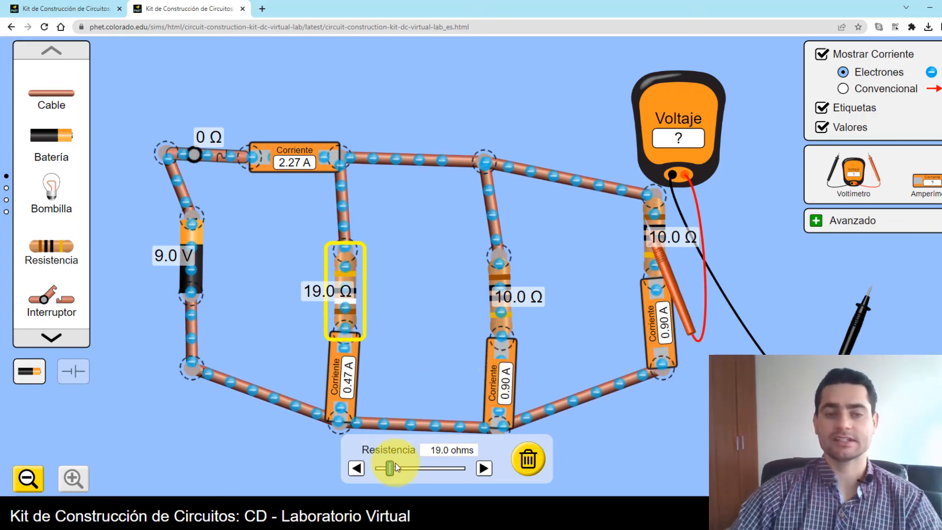
{"action": "left_click", "coordinate": [483, 469]}
{"action": "left_click", "coordinate": [483, 469]}
{"action": "left_click", "coordinate": [484, 468]}
{"action": "left_click", "coordinate": [483, 469]}
{"action": "left_click", "coordinate": [483, 469]}
{"action": "left_click", "coordinate": [484, 469]}
{"action": "left_click", "coordinate": [484, 469]}
{"action": "left_click", "coordinate": [484, 470]}
{"action": "left_click", "coordinate": [484, 469]}
{"action": "left_click", "coordinate": [483, 469]}
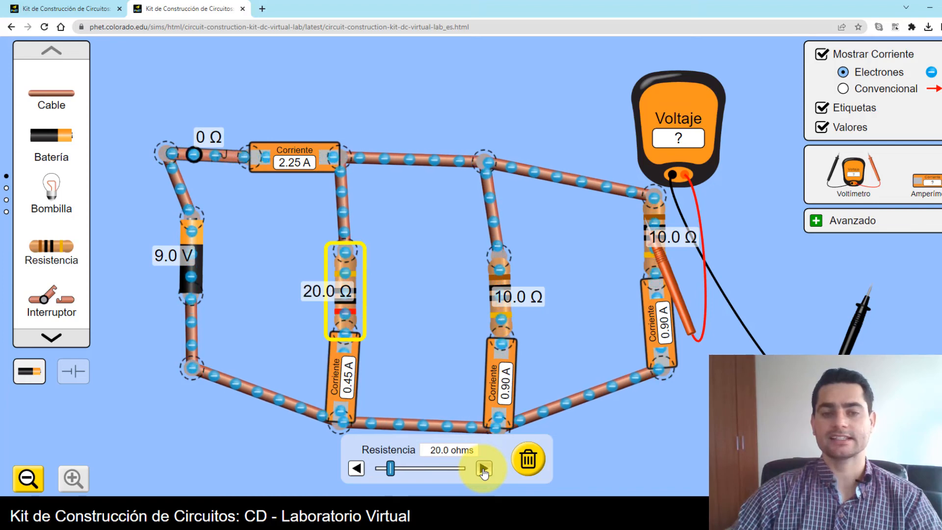
{"action": "left_click", "coordinate": [484, 469]}
{"action": "left_click", "coordinate": [484, 469]}
{"action": "left_click", "coordinate": [352, 471]}
{"action": "left_click", "coordinate": [351, 471]}
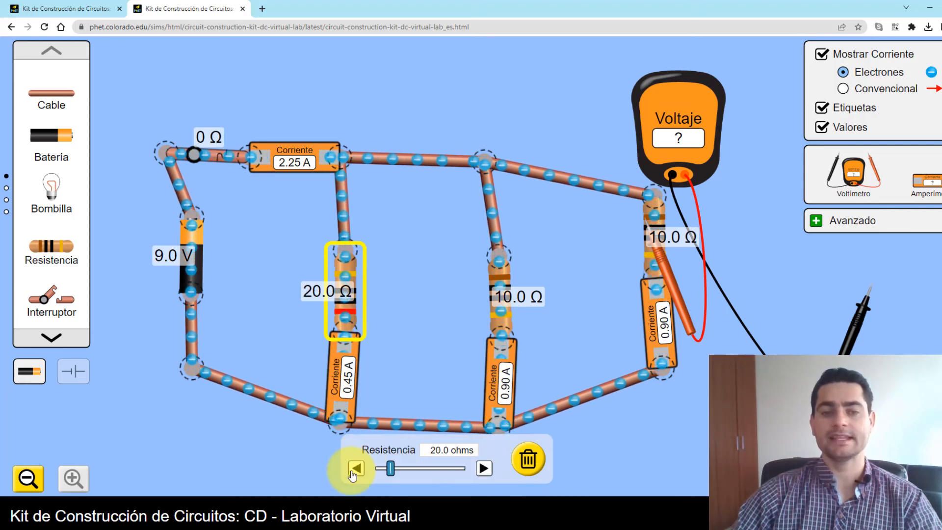
{"action": "left_click", "coordinate": [351, 471]}
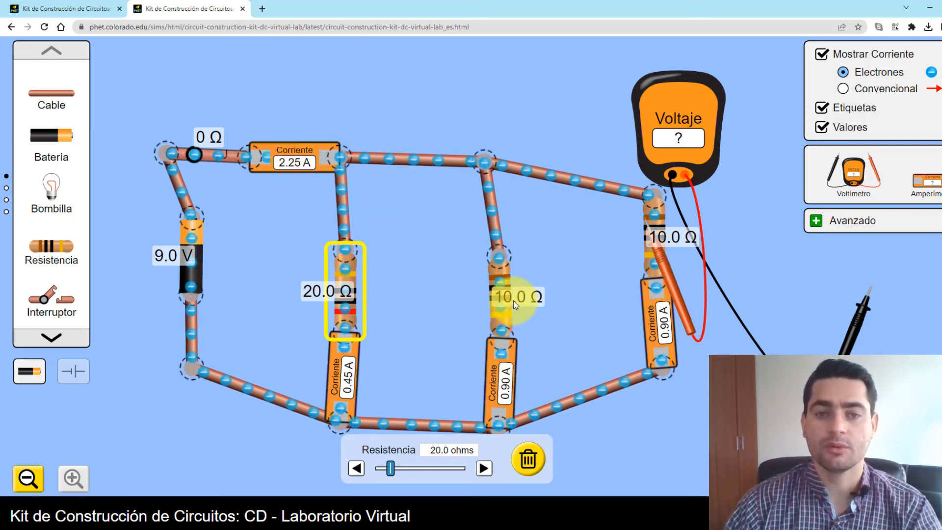
Set the second branch's resistor to 45.0 ohms.
{"action": "left_click", "coordinate": [499, 256]}
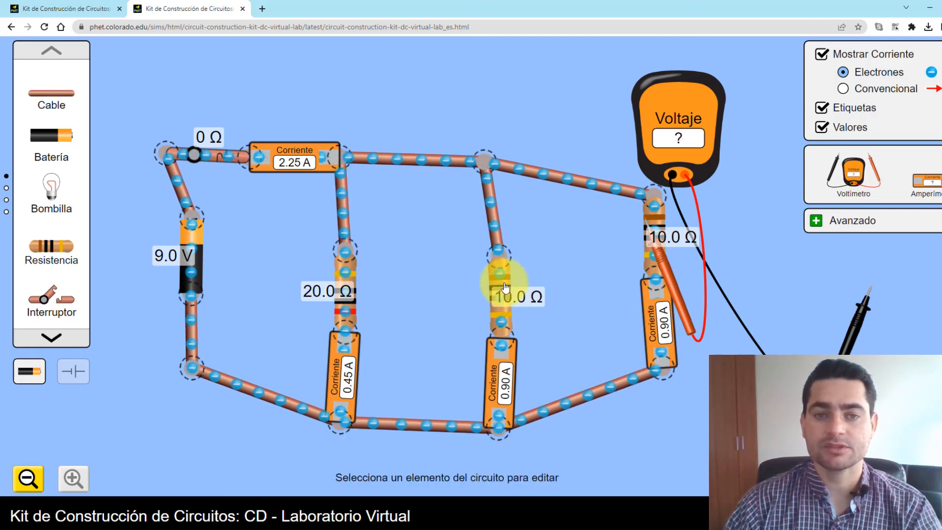
{"action": "left_click", "coordinate": [505, 287]}
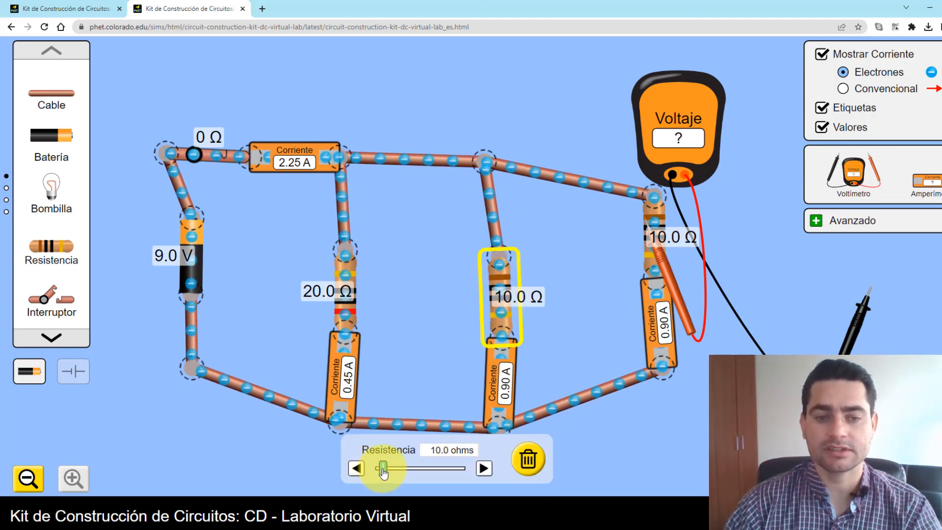
{"action": "left_click_drag", "start_coordinate": [384, 469], "coordinate": [408, 471]}
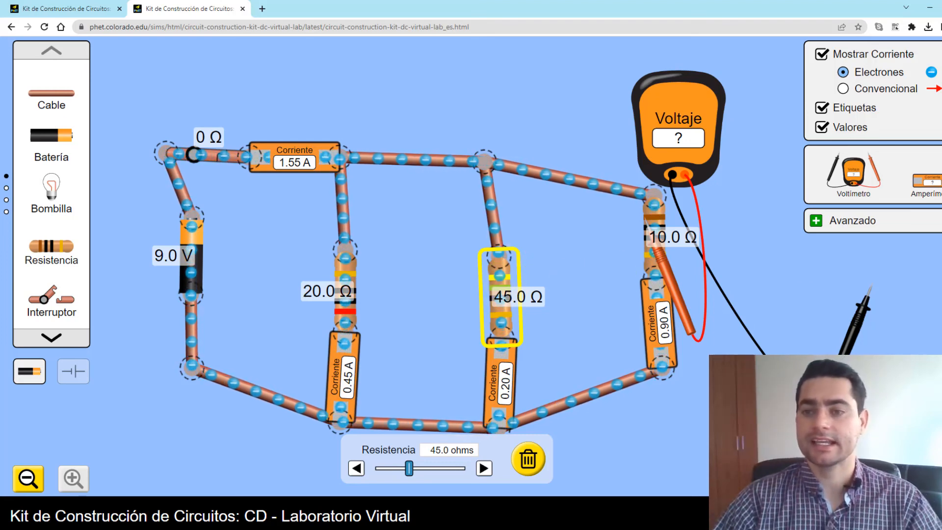
Measure the voltage across the second branch with the red probe on its top junction and the black probe on its bottom junction.
{"action": "left_click_drag", "start_coordinate": [864, 330], "coordinate": [329, 464]}
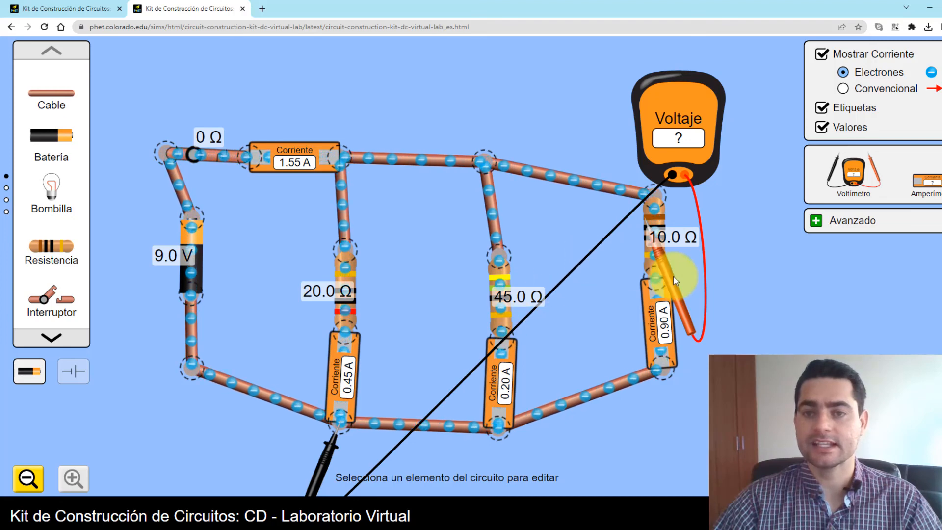
{"action": "left_click_drag", "start_coordinate": [663, 246], "coordinate": [509, 222]}
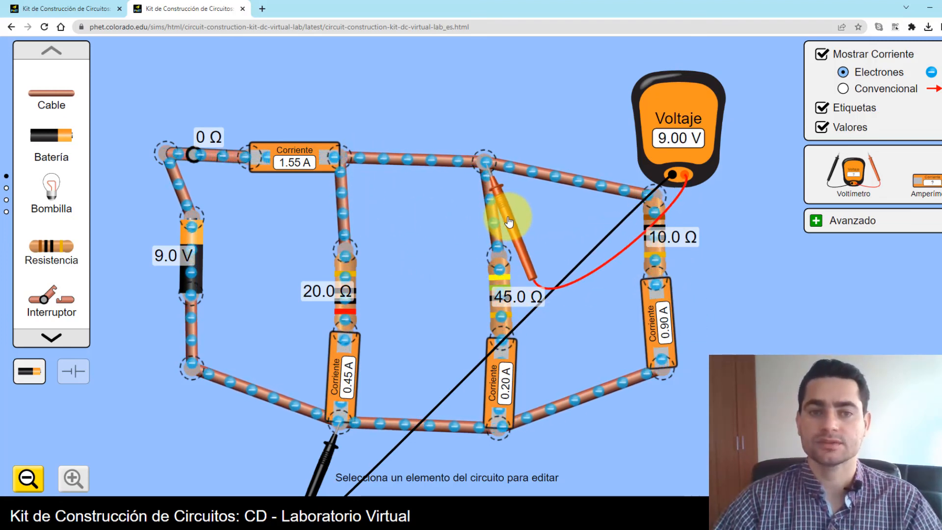
{"action": "left_click_drag", "start_coordinate": [333, 448], "coordinate": [491, 459]}
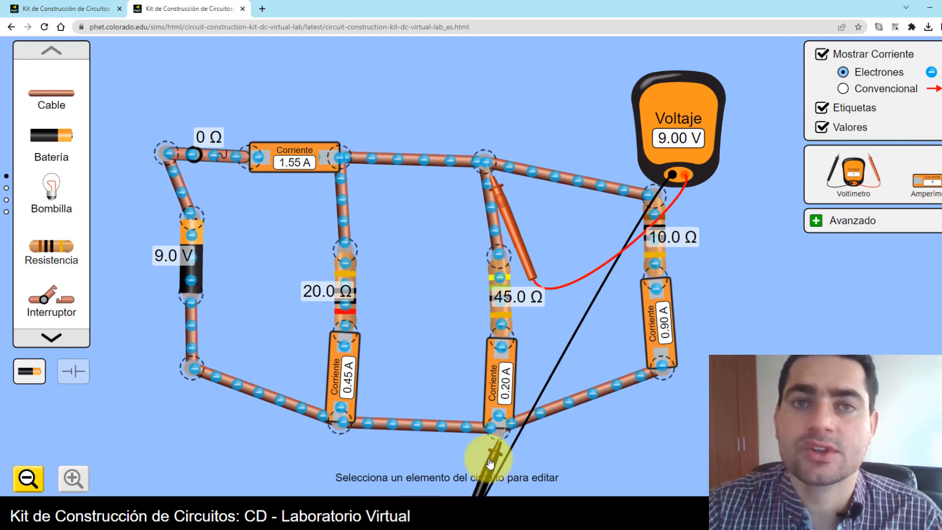